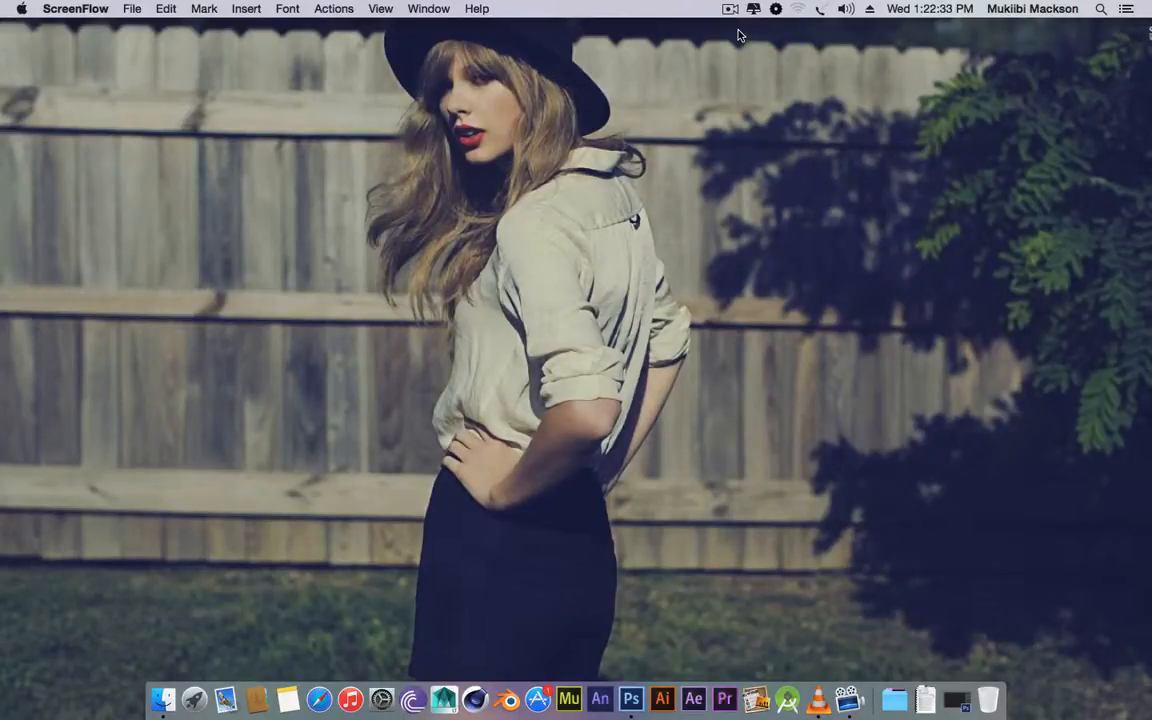
Restore the minimized Photoshop CS6 window from the Dock.
left_click(954, 712)
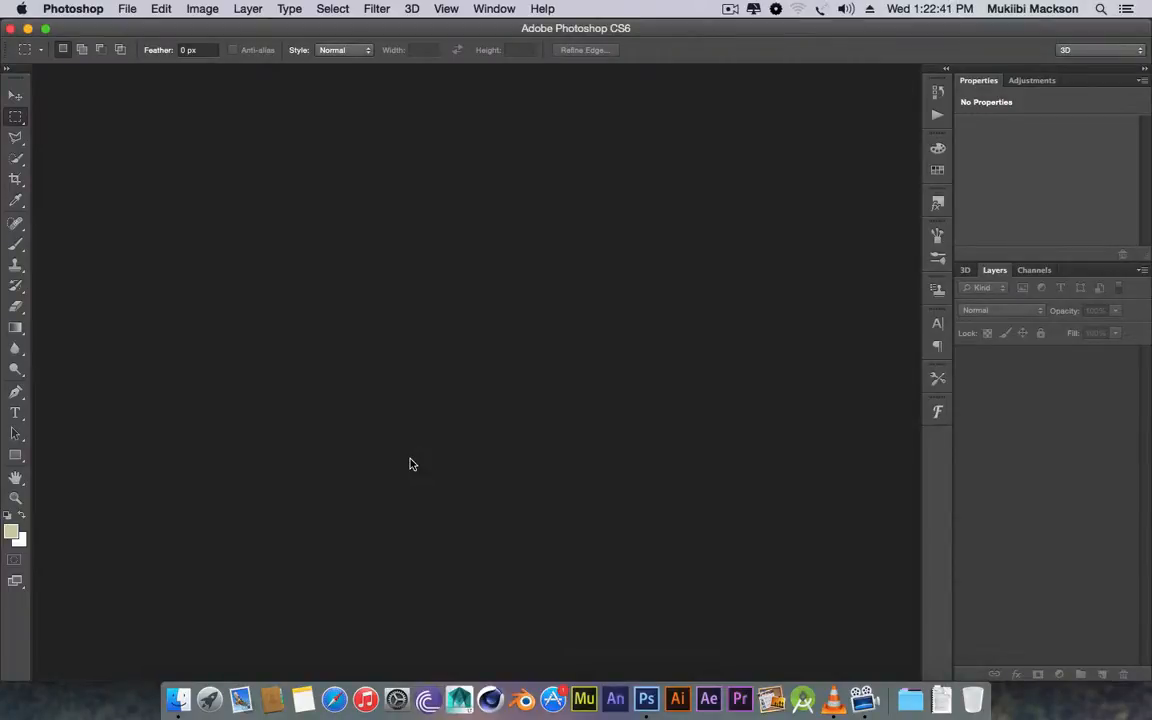
Start a new document named Tutorial and select its Width value for editing.
left_click(124, 8)
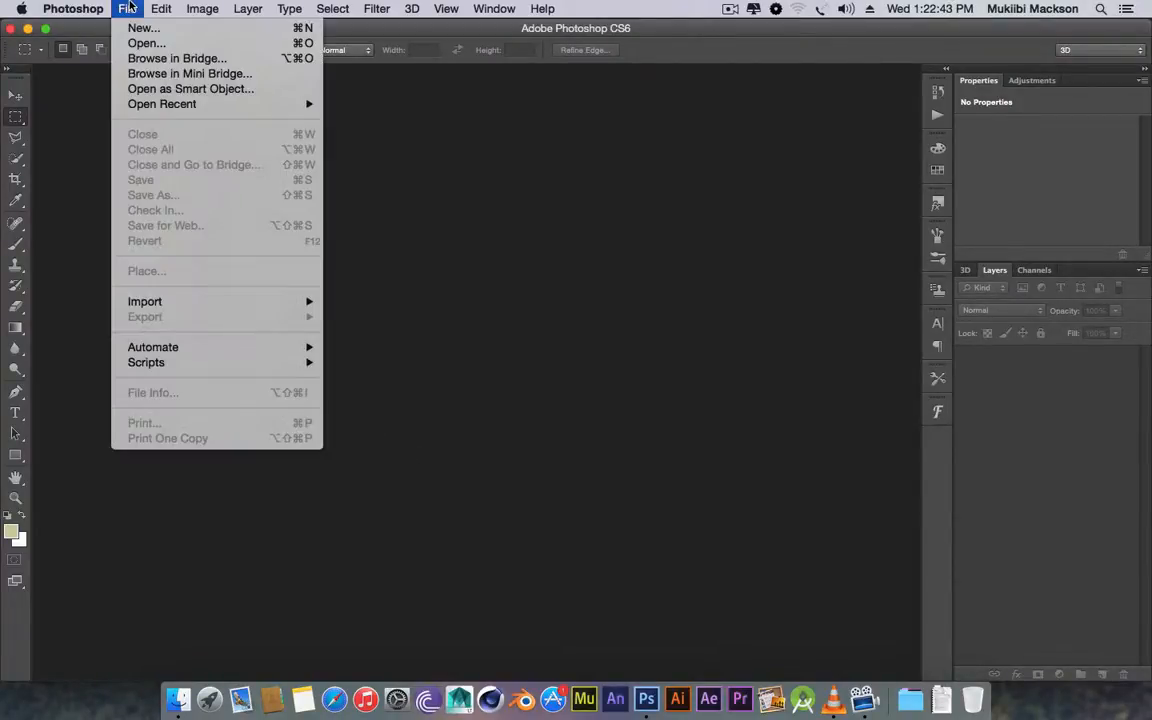
left_click(140, 28)
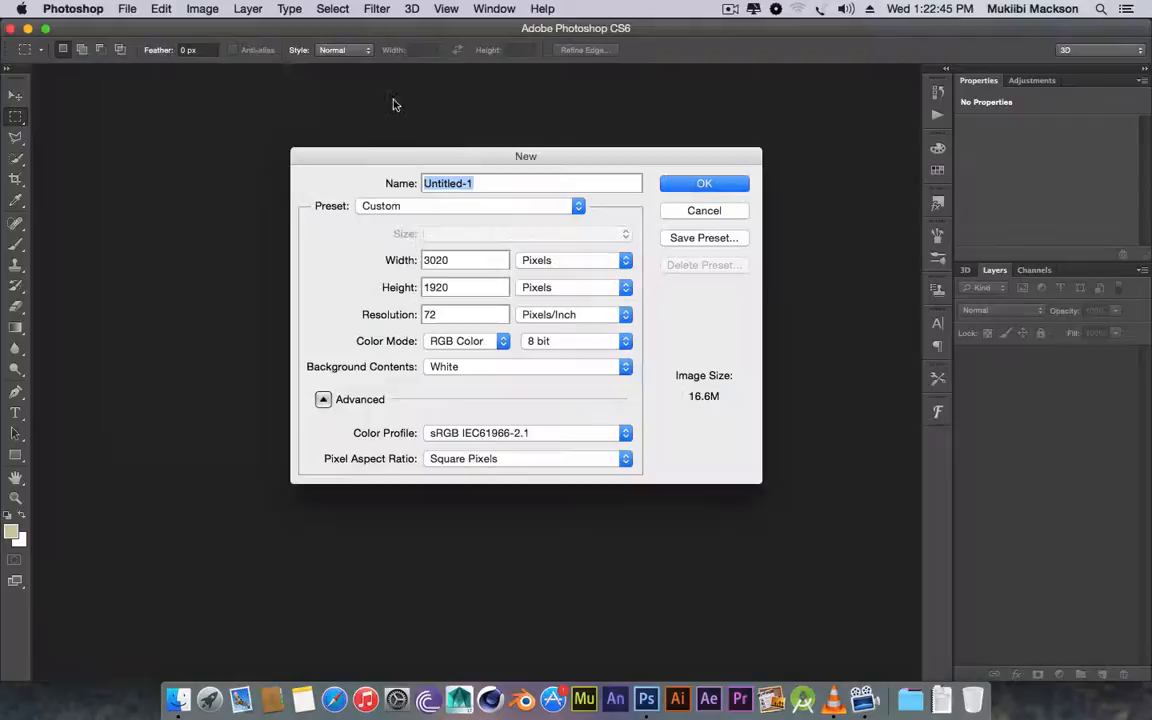
left_click_drag(496, 159, 526, 171)
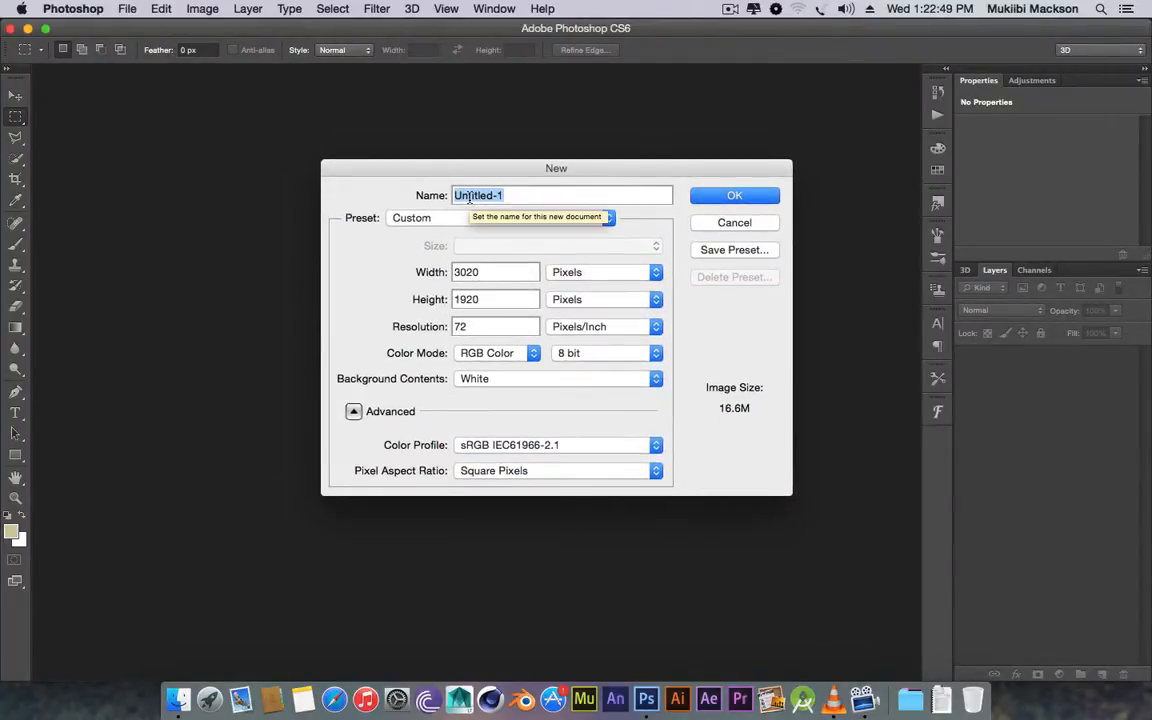
type("Tut")
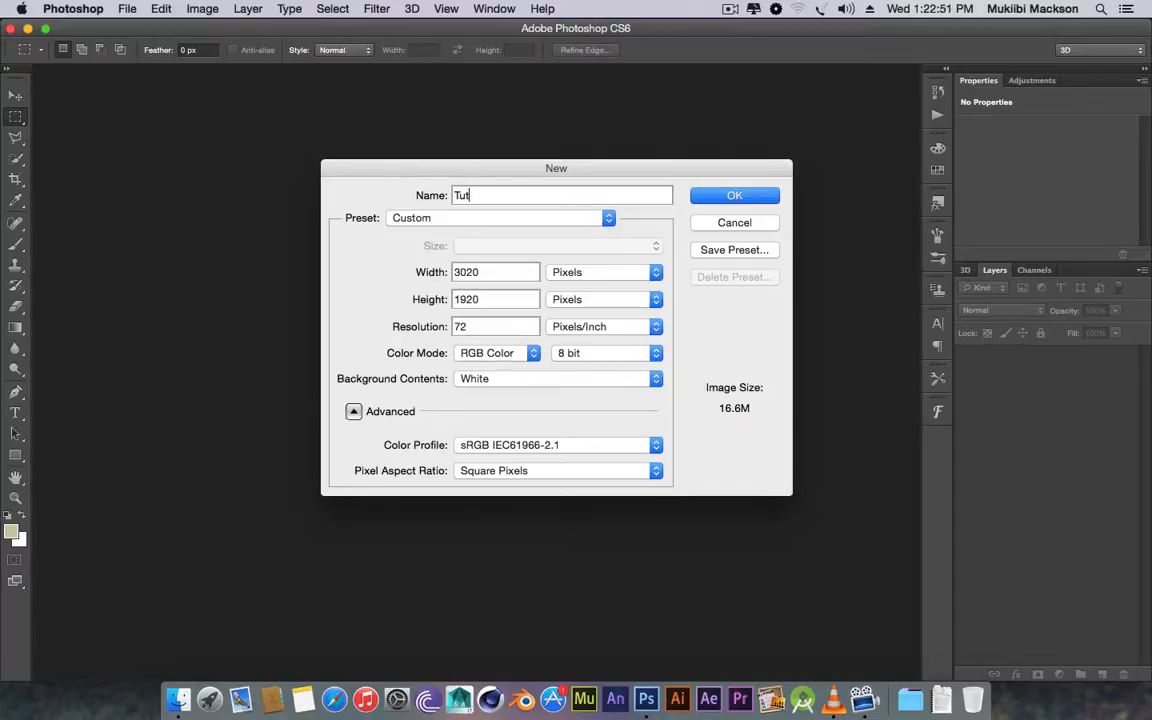
type("orial")
double_click(475, 271)
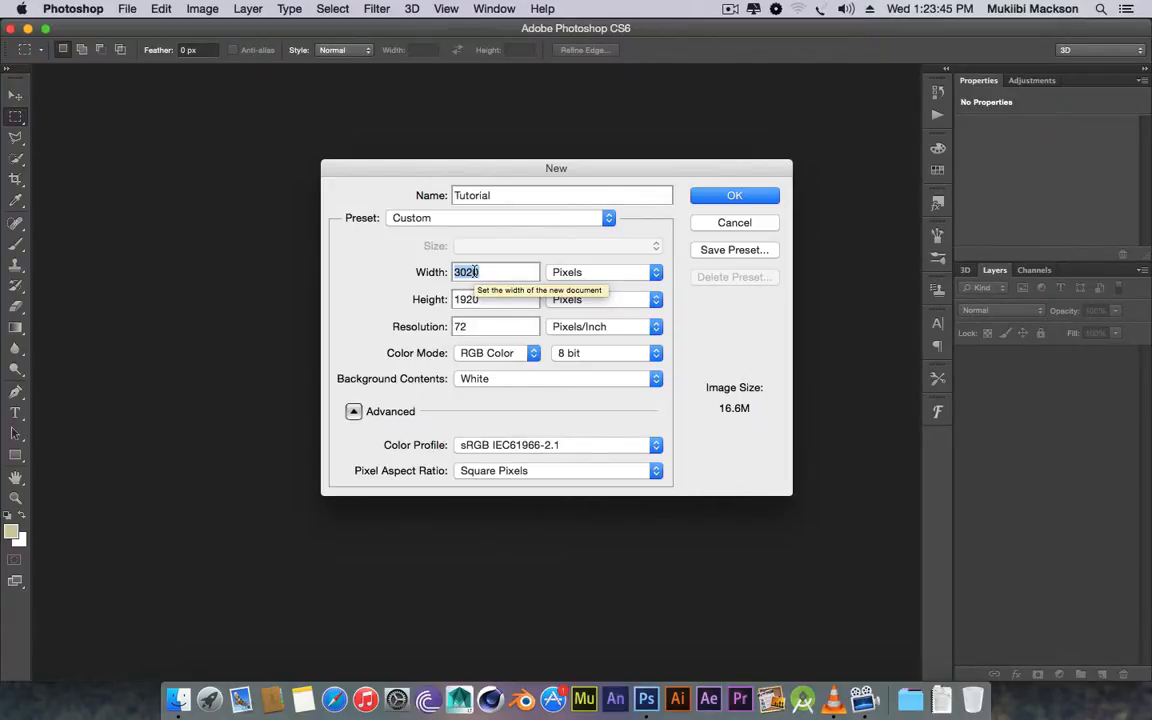
Enter Width 1280 and Height 720 pixels, after briefly trying 1920 × 1080.
type("12")
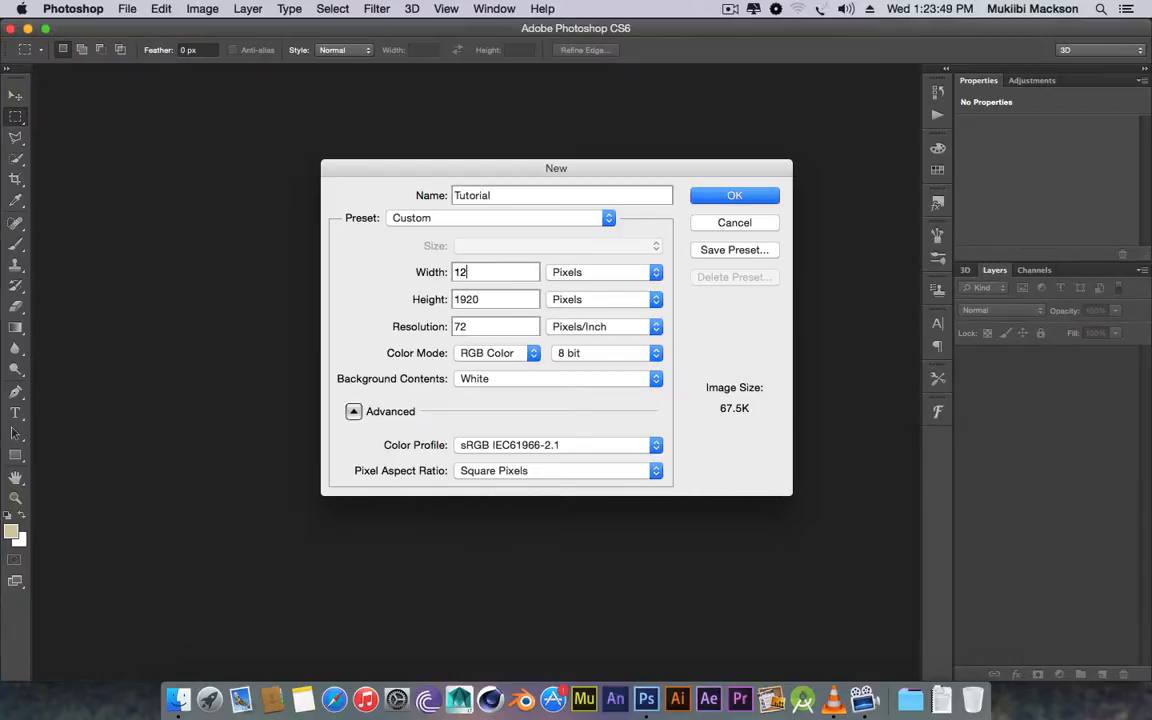
type("80")
key("Tab")
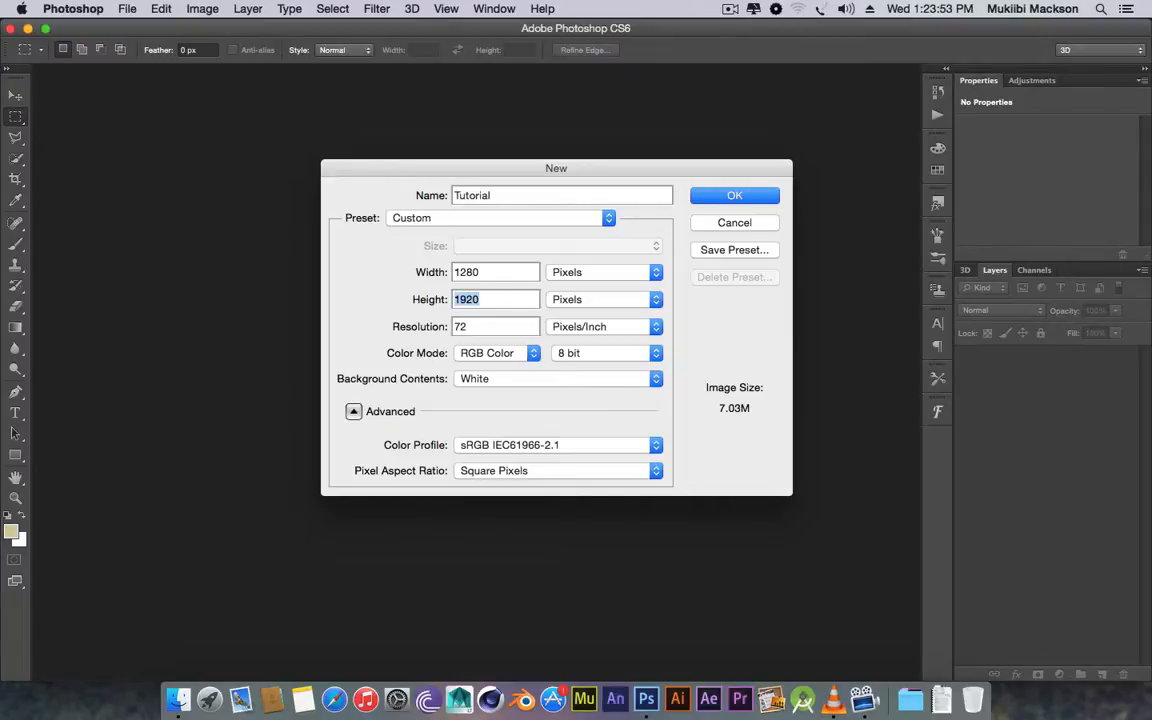
type("720")
double_click(466, 272)
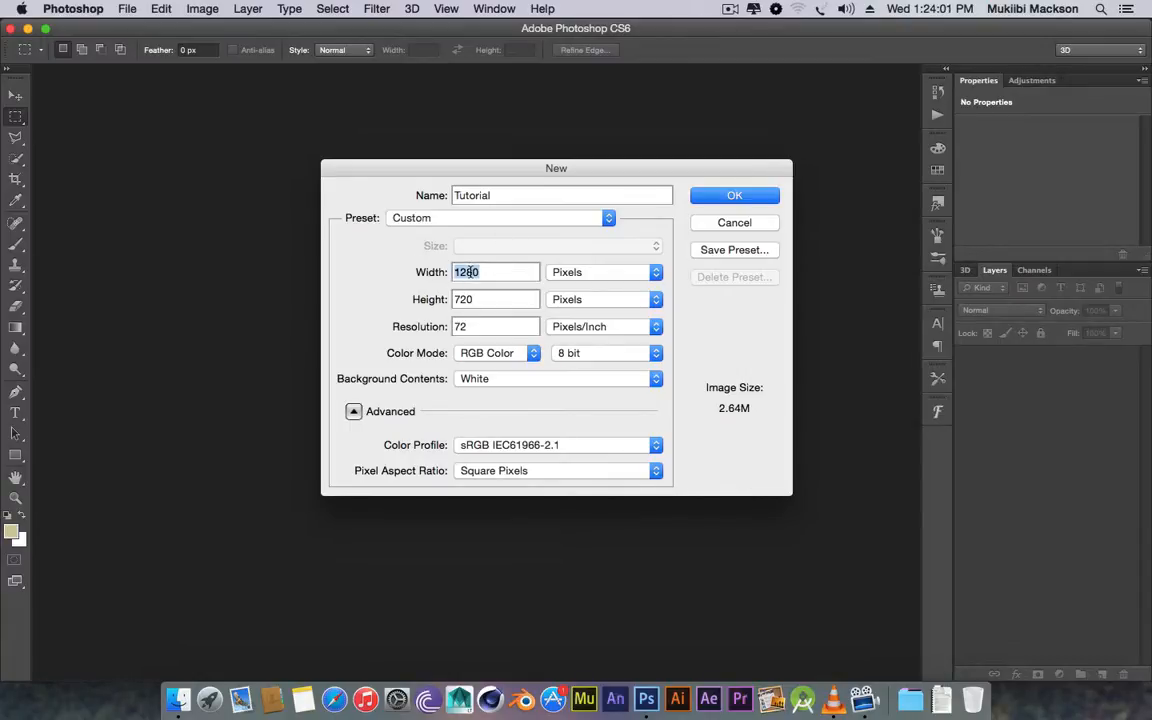
type("1920")
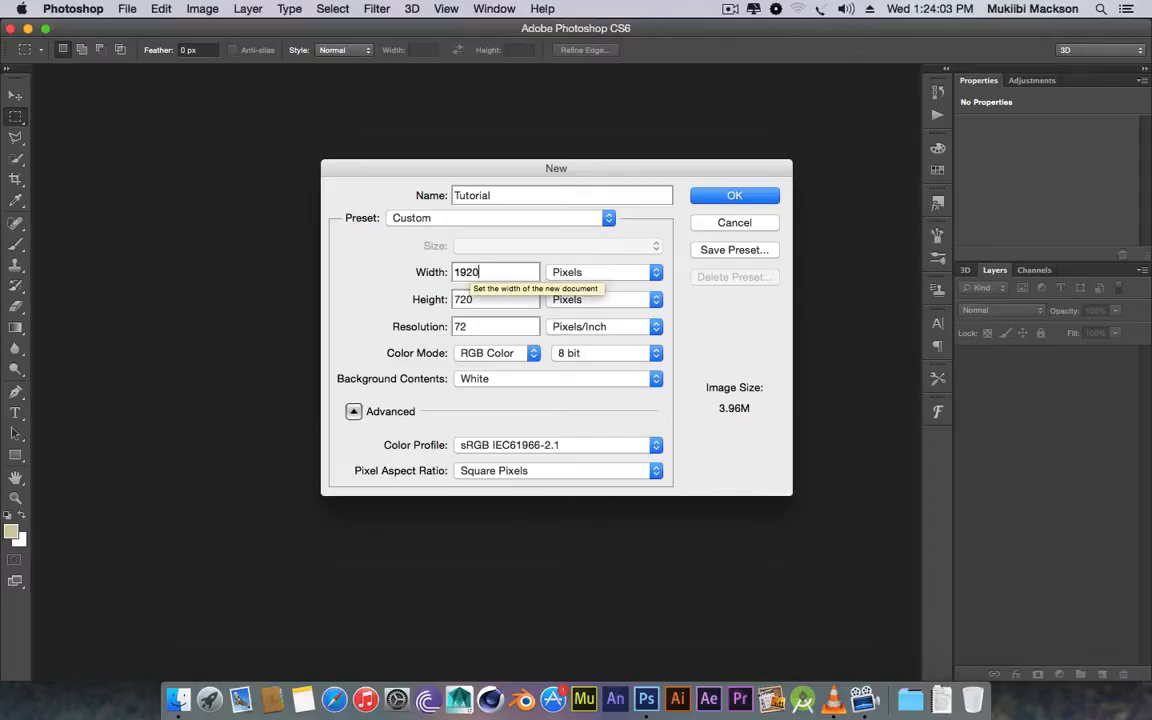
key("Tab")
type("1080")
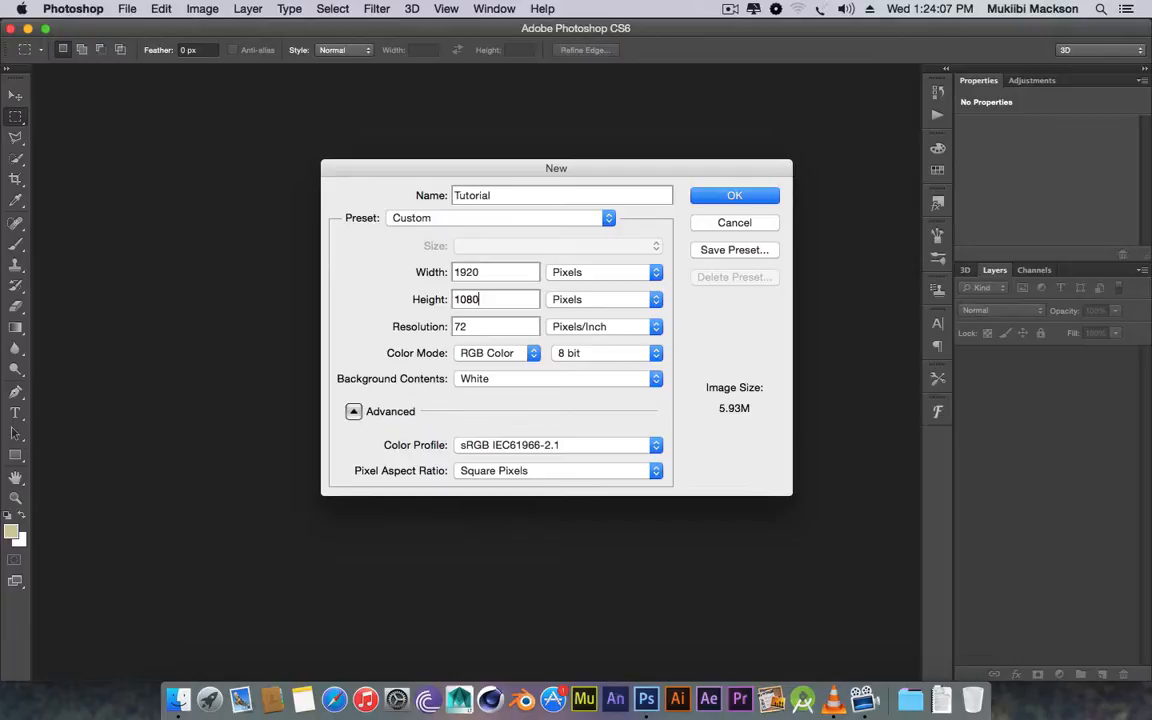
double_click(456, 271)
type("1280")
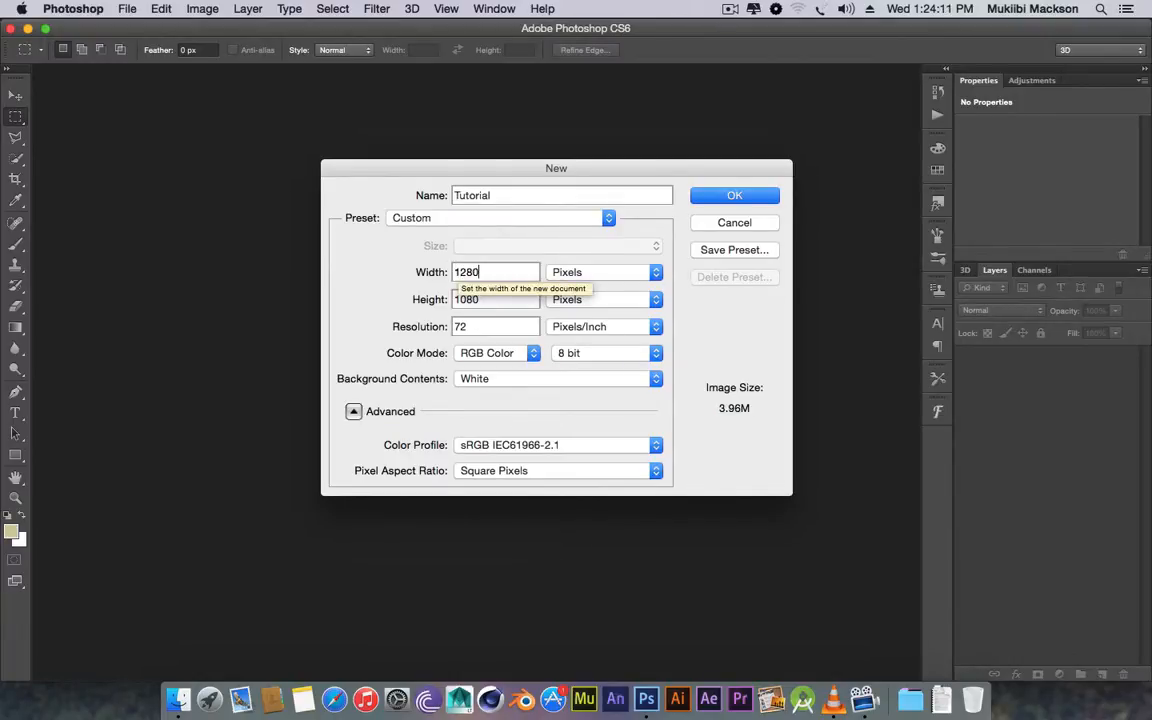
key("Tab")
type("720")
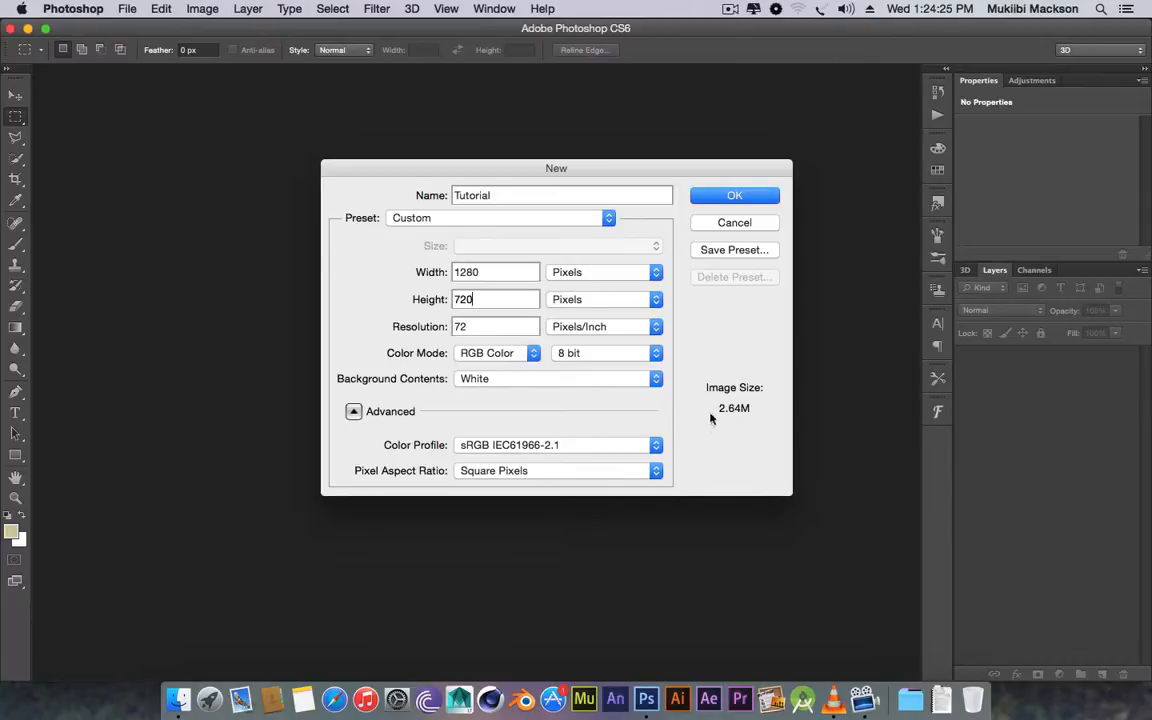
left_click(640, 387)
left_click(640, 387)
left_click(640, 387)
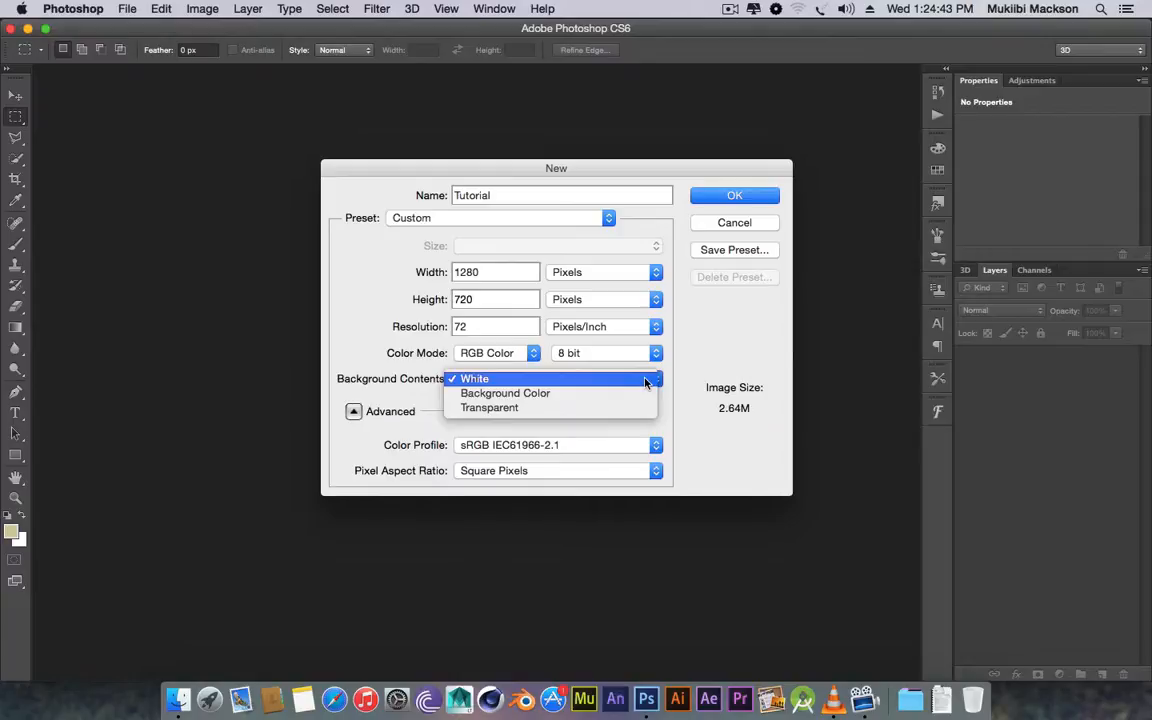
left_click(645, 380)
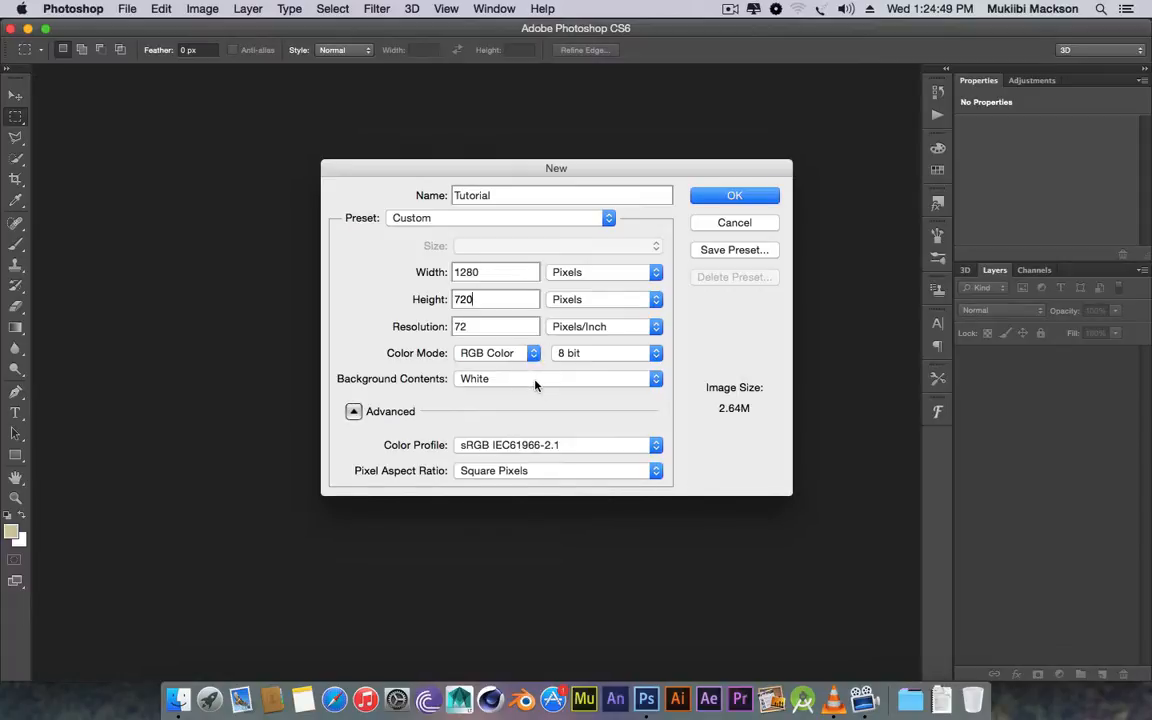
Confirm the New dialog to create the 1280 × 720 white Tutorial canvas.
left_click(751, 200)
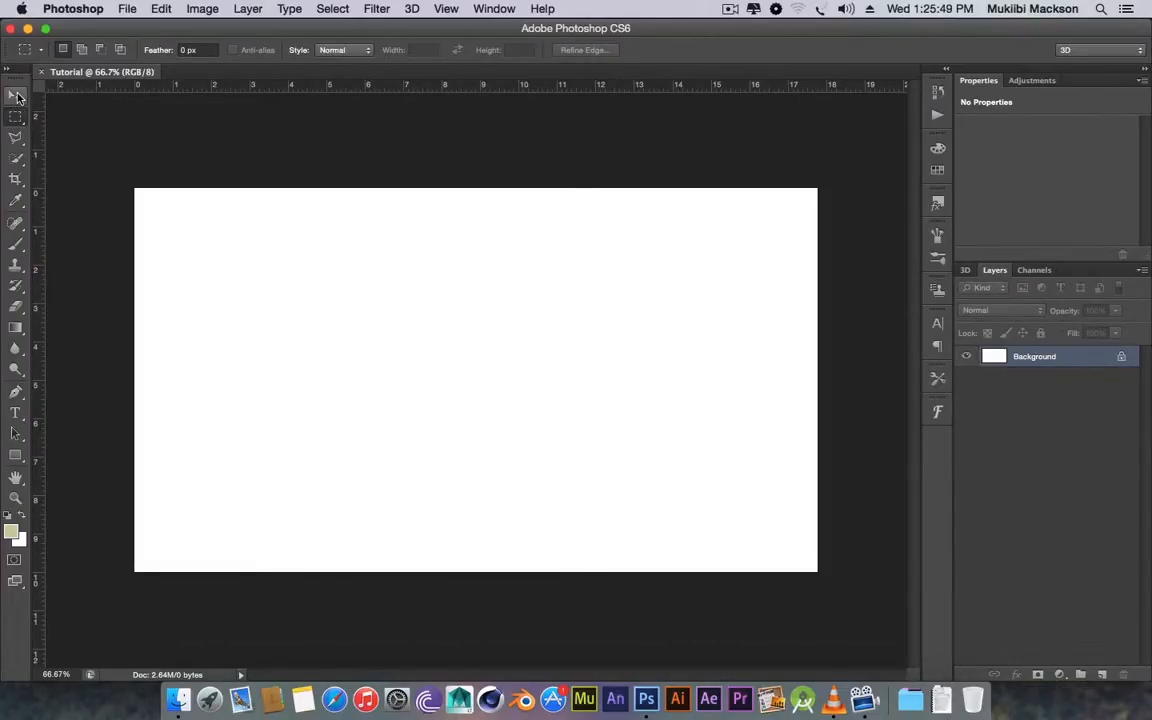
Add an empty Layer 1 above Background and pick the Horizontal Type tool.
left_click(1104, 676)
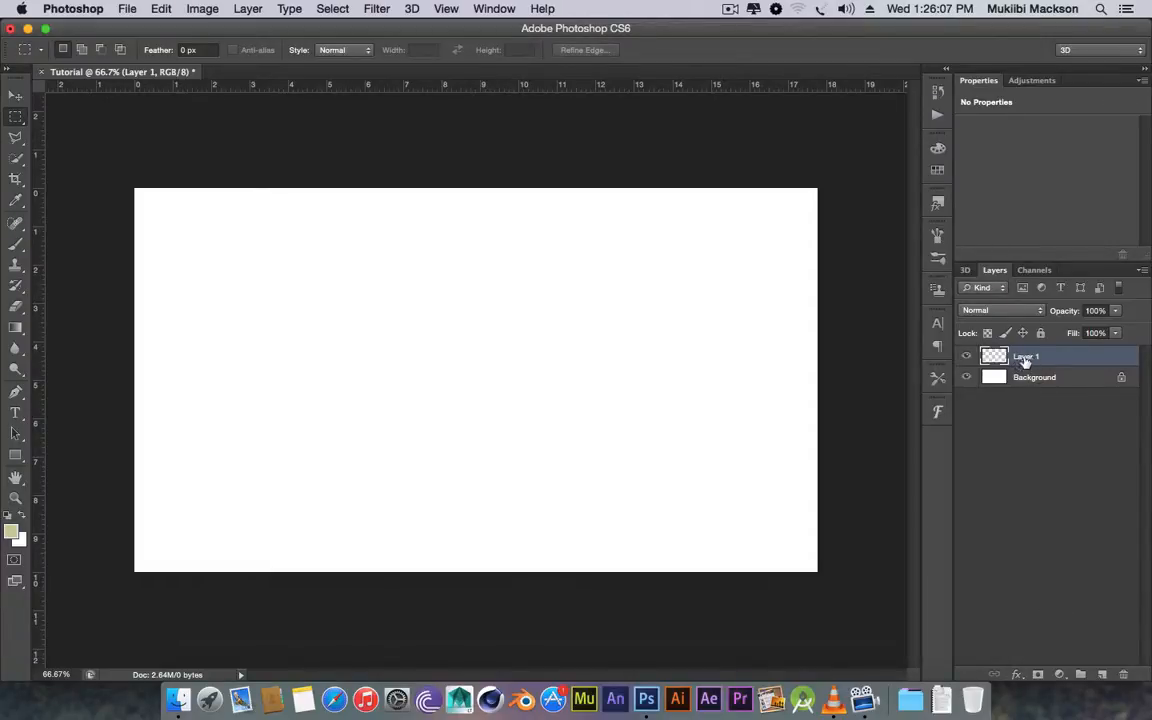
left_click(15, 412)
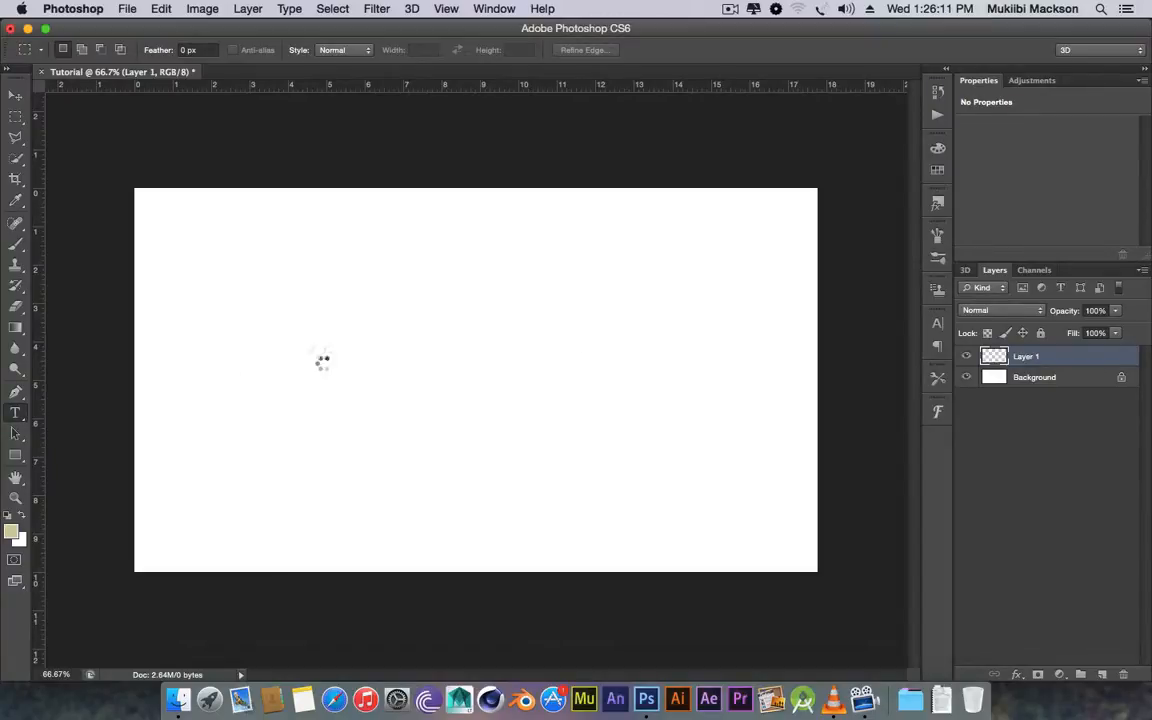
Type the surname left of centre, resize it to 72 pt, and commit it.
left_click(15, 412)
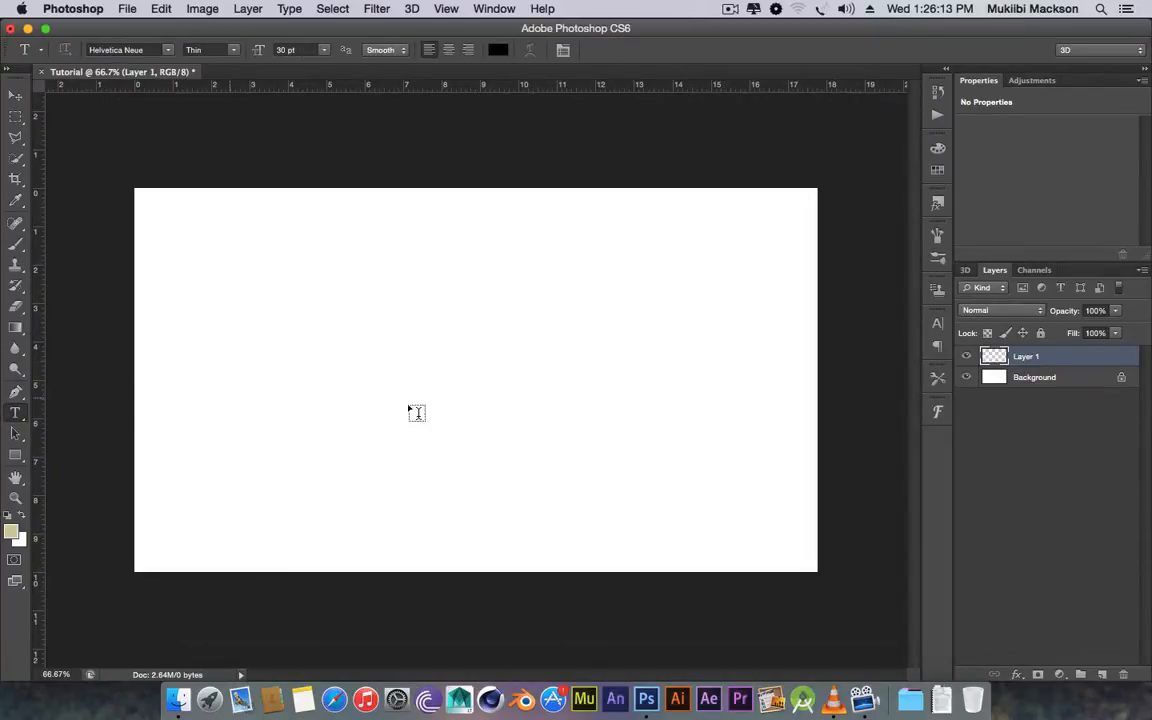
left_click(323, 360)
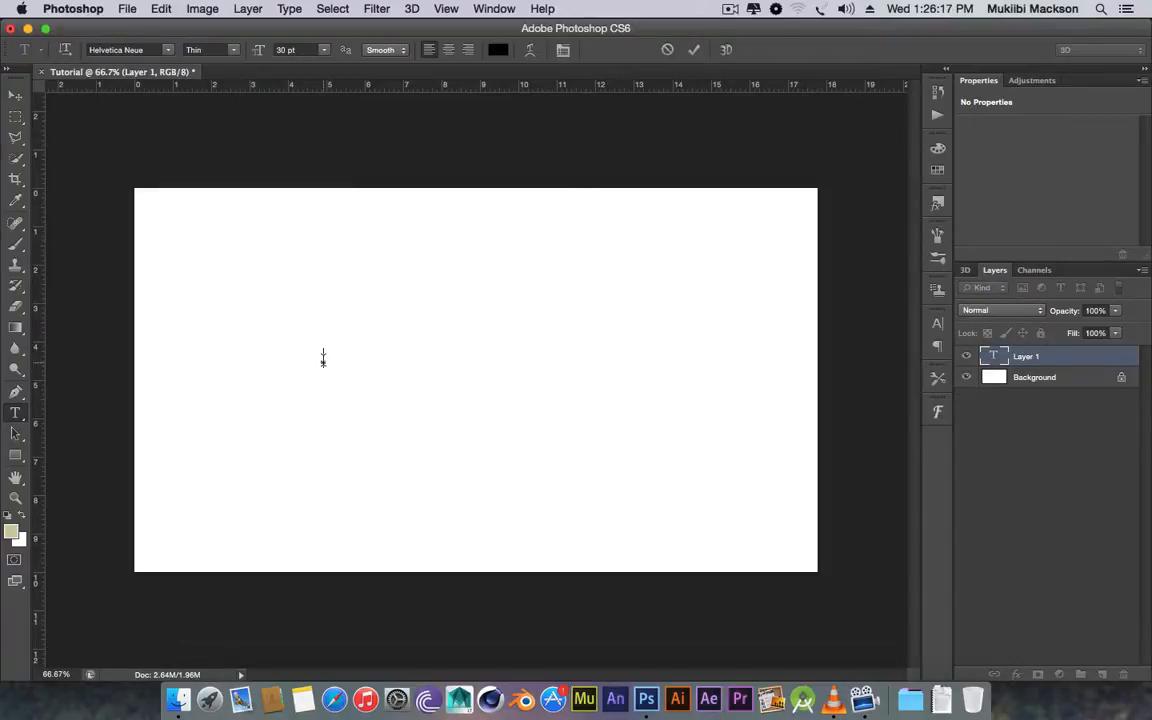
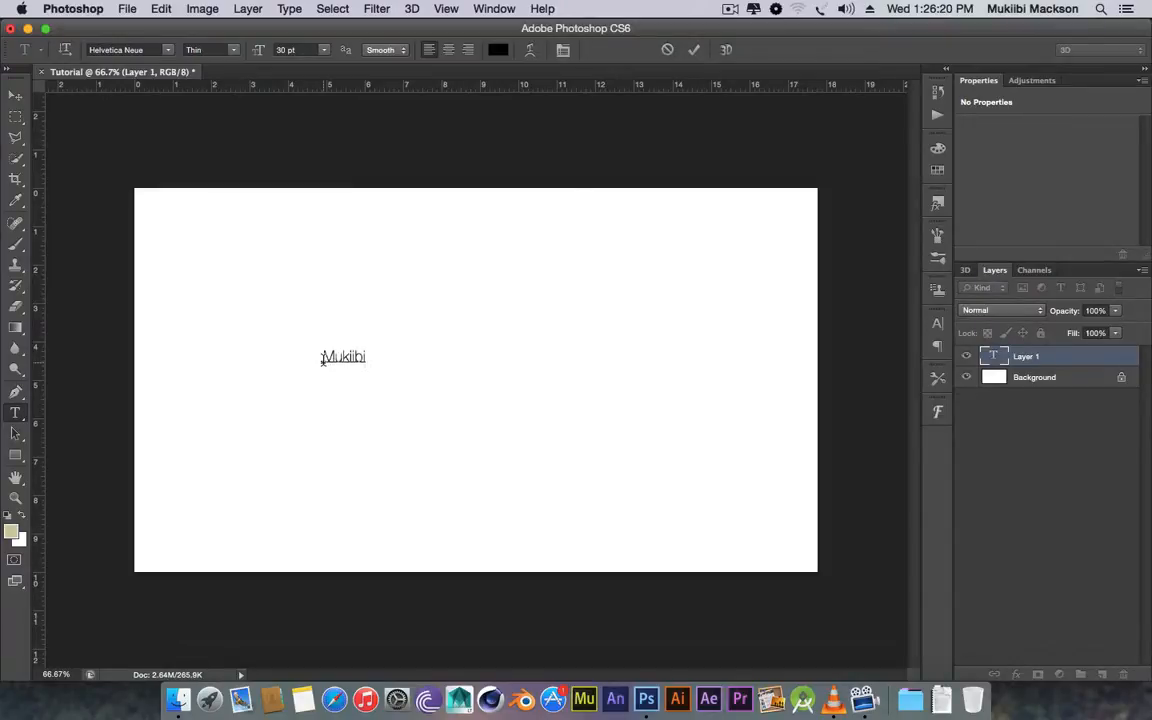
double_click(322, 360)
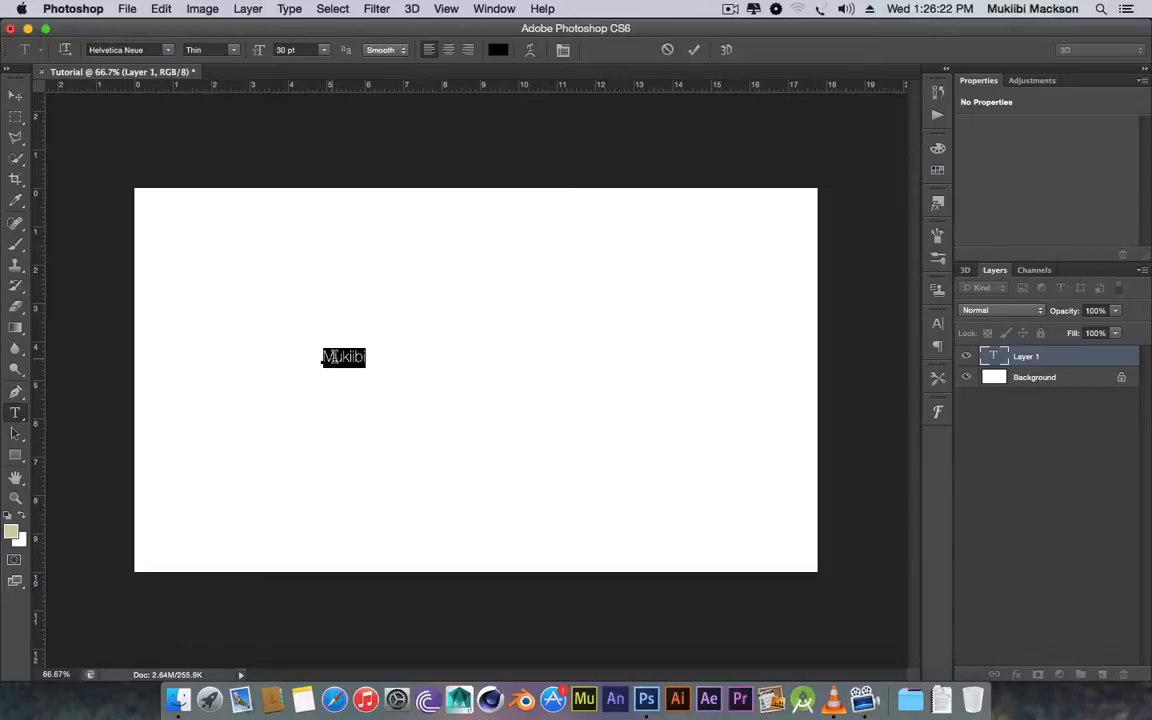
left_click(323, 49)
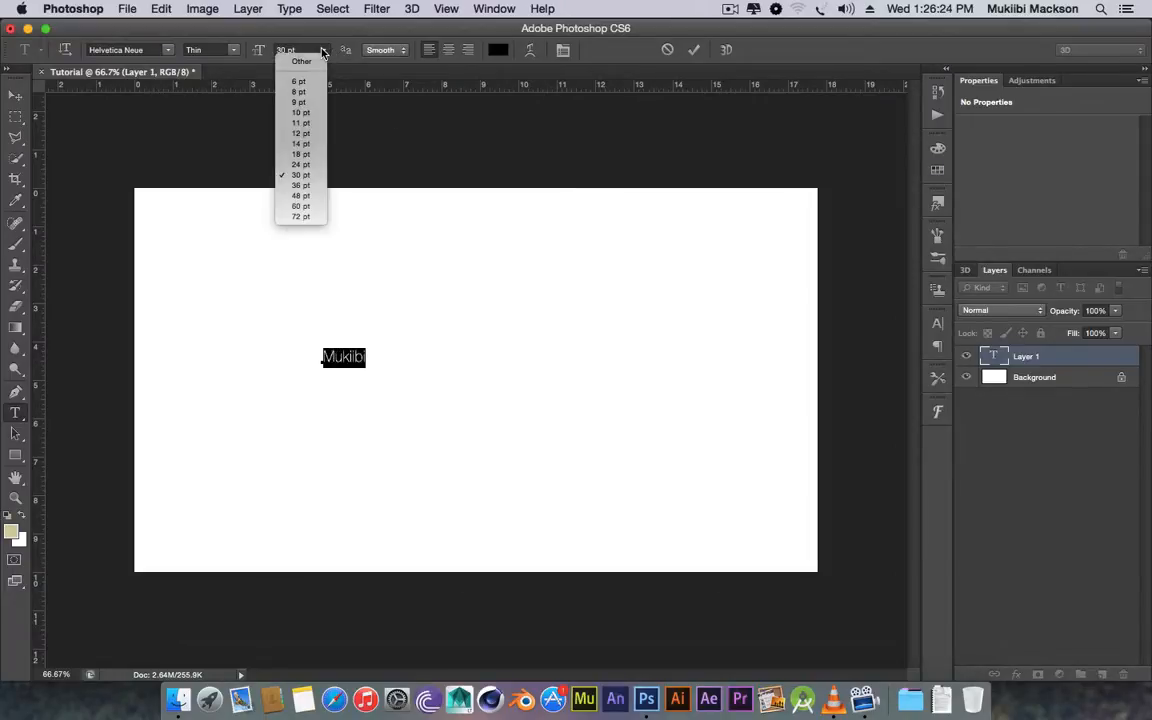
left_click(290, 207)
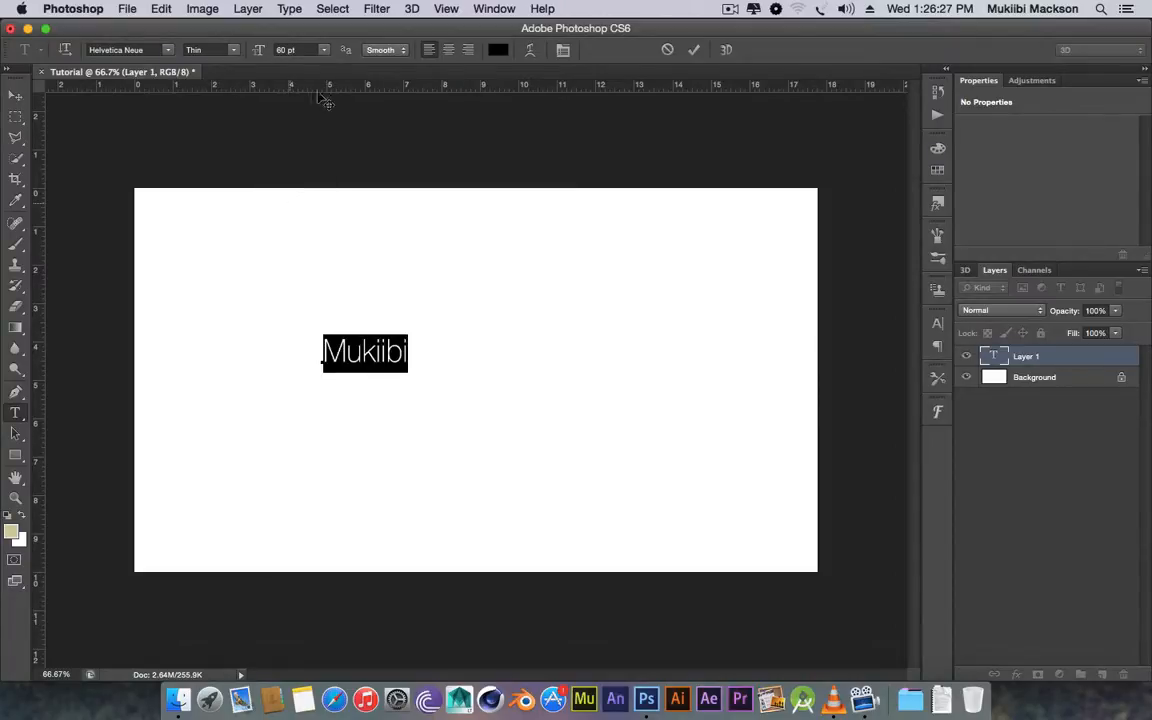
left_click(323, 49)
left_click(318, 210)
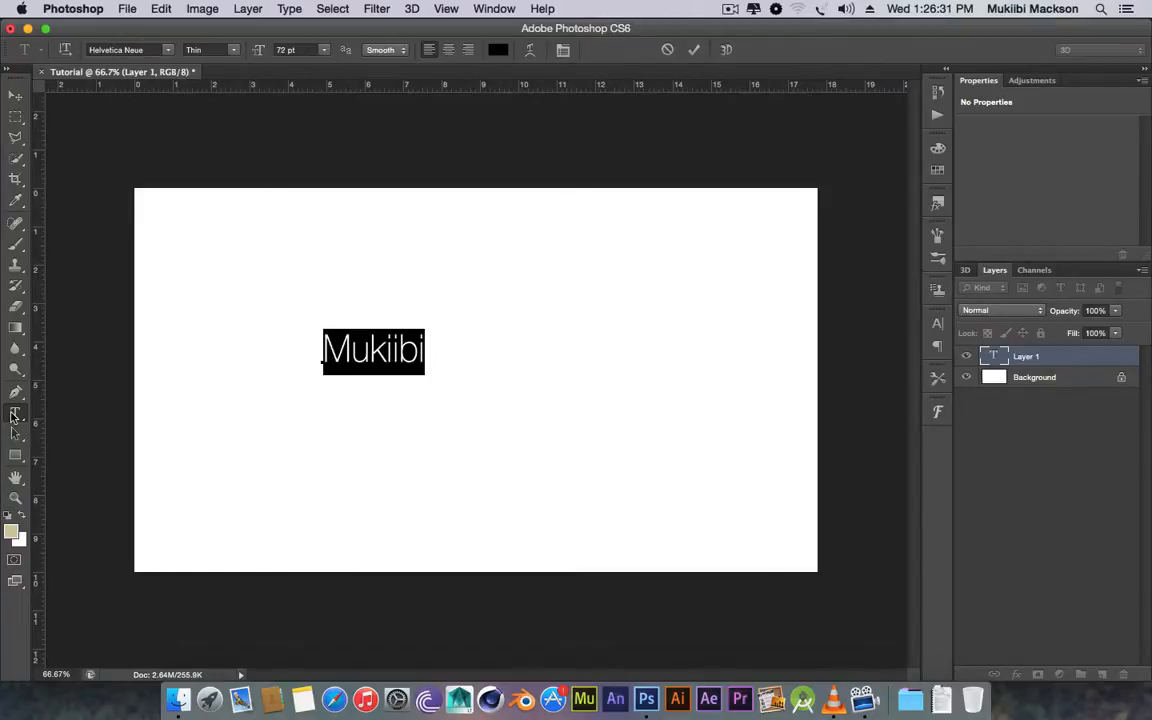
left_click(1090, 416)
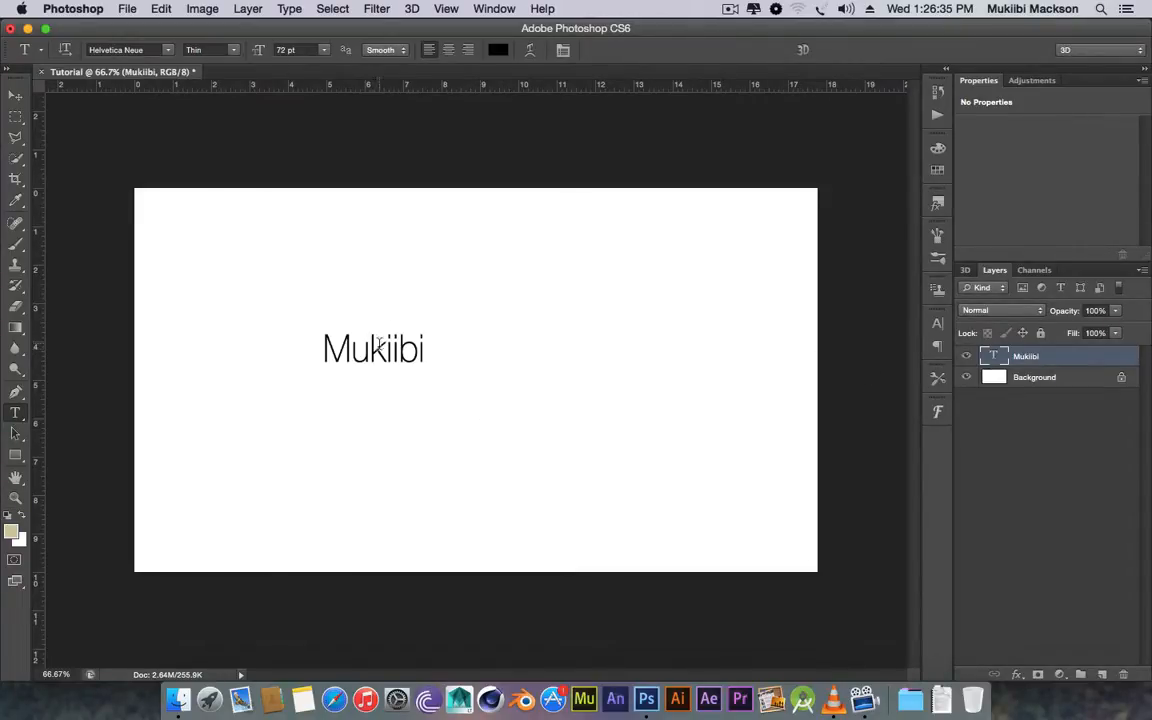
left_click(964, 358)
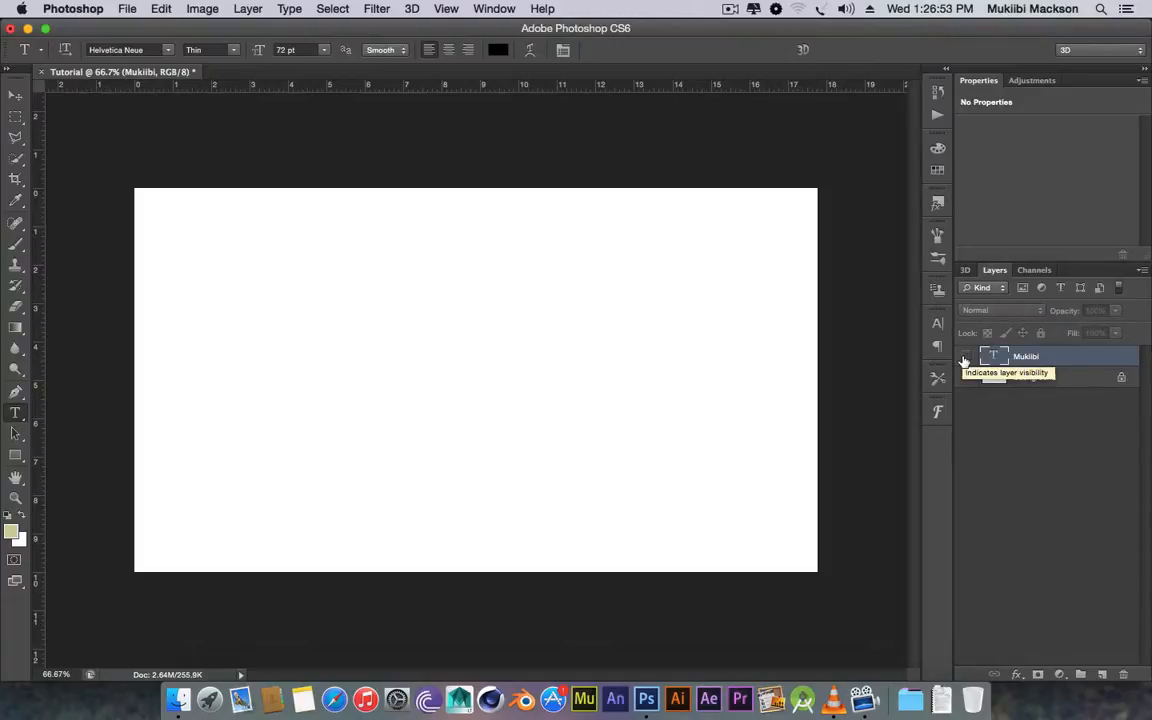
left_click(967, 360)
left_click(966, 379)
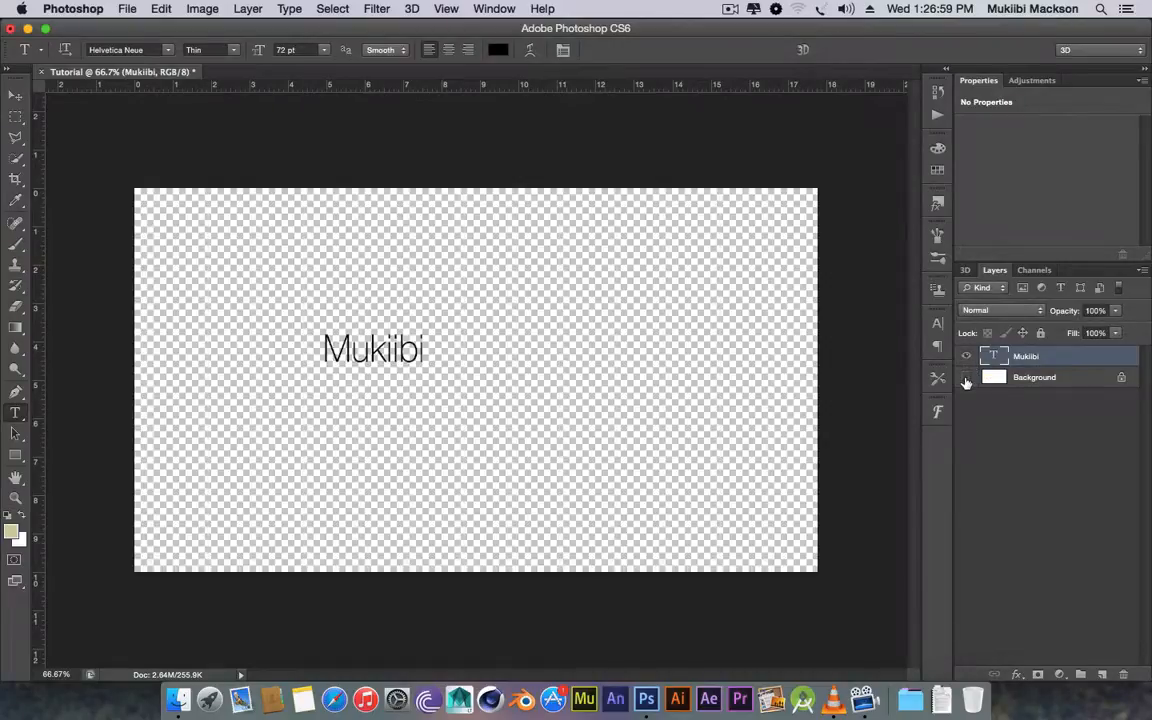
left_click(966, 379)
left_click(1018, 377)
left_click(1018, 364)
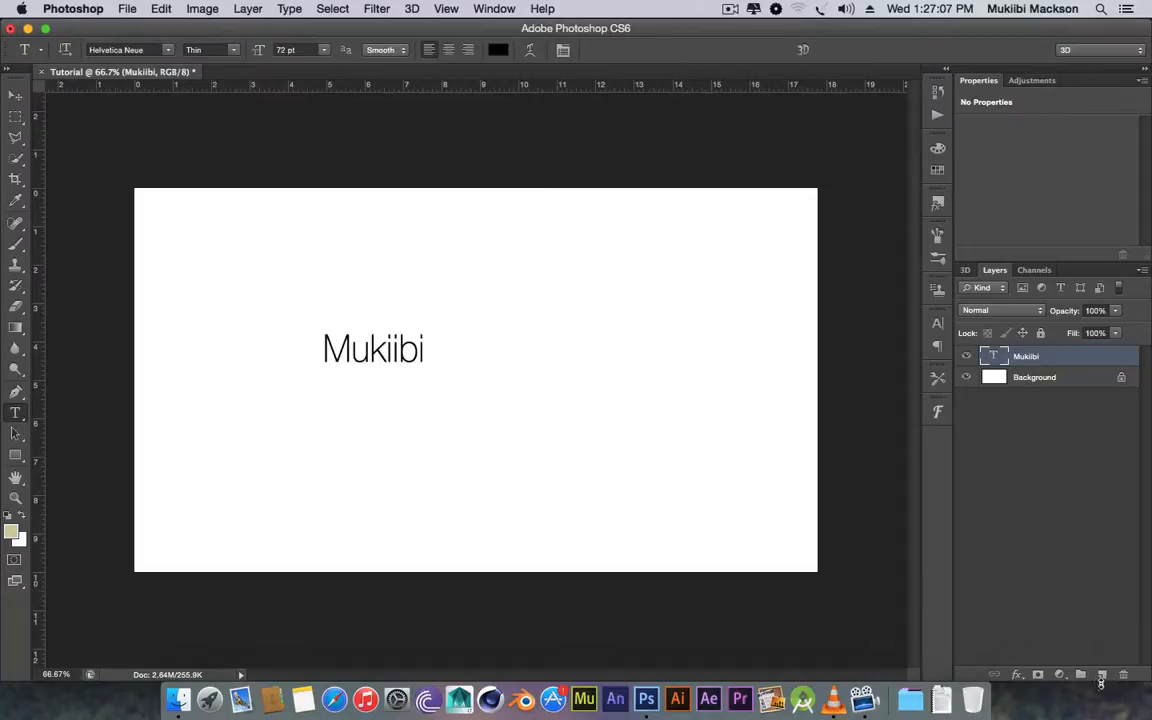
On a new layer, type the first name right of the surname and align it level.
left_click(1102, 676)
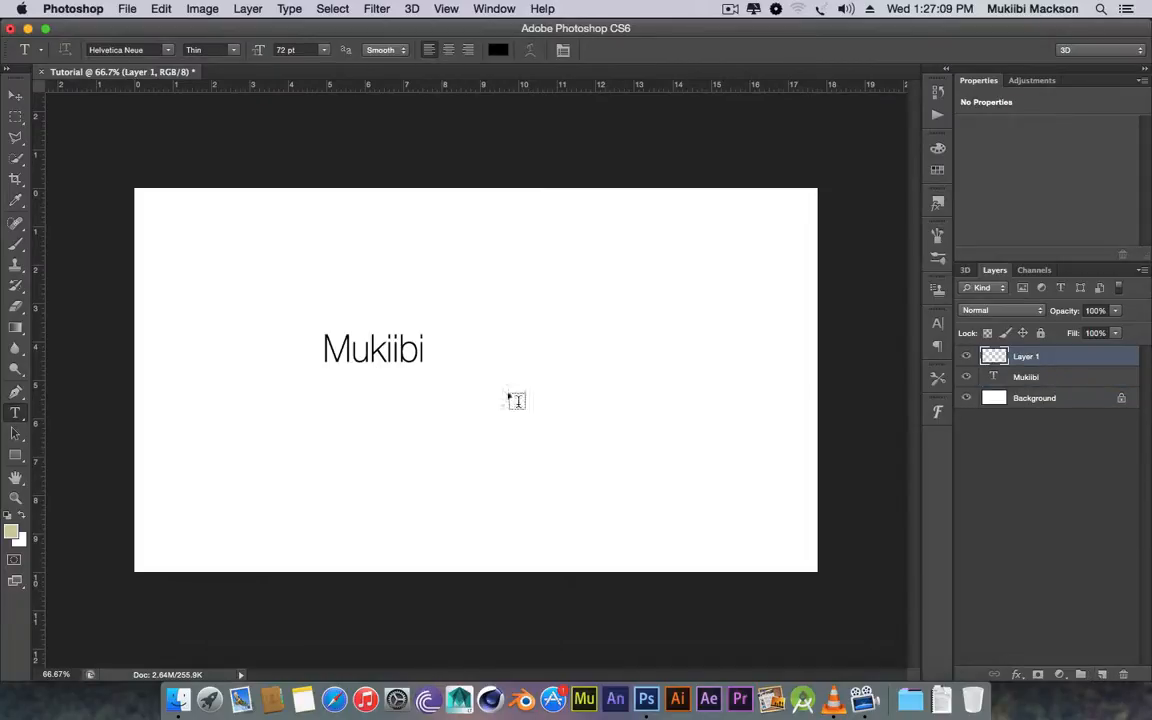
left_click(440, 345)
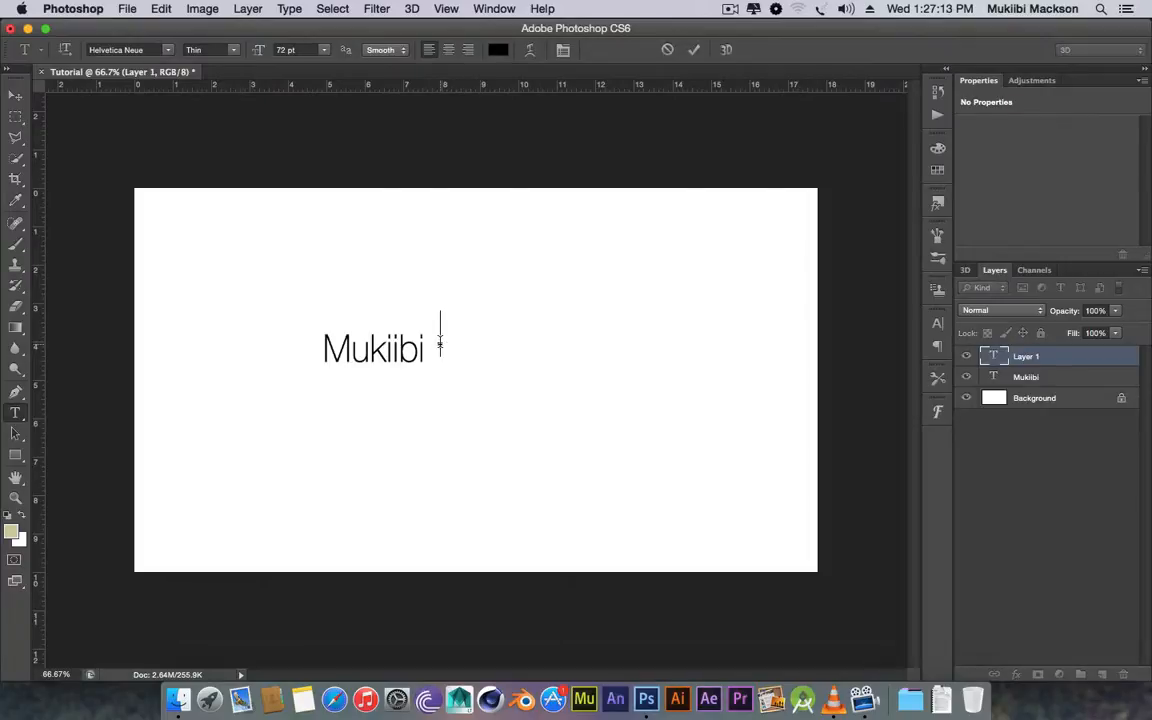
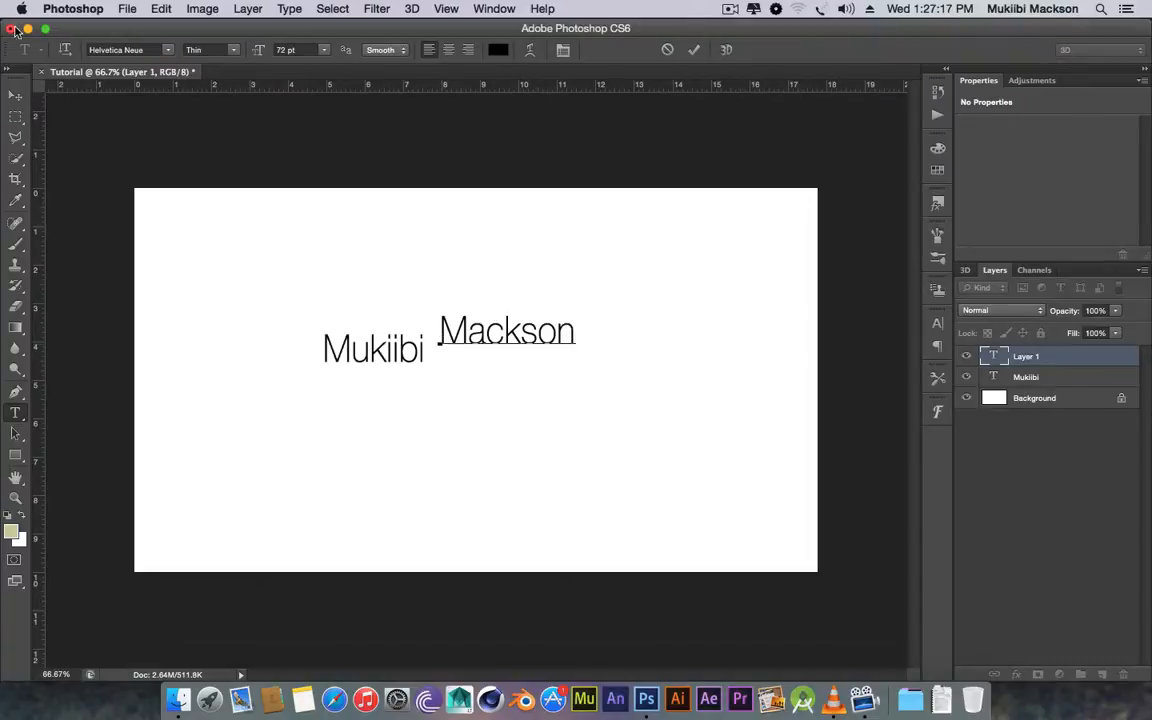
left_click(14, 97)
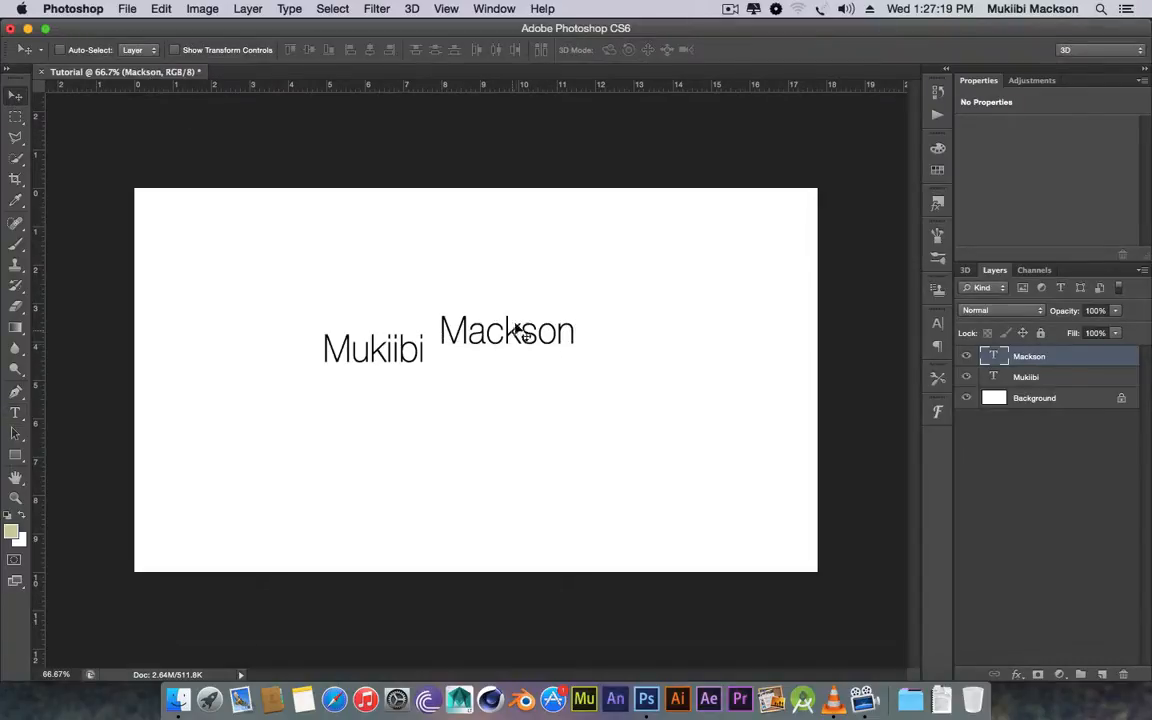
left_click_drag(512, 341, 512, 358)
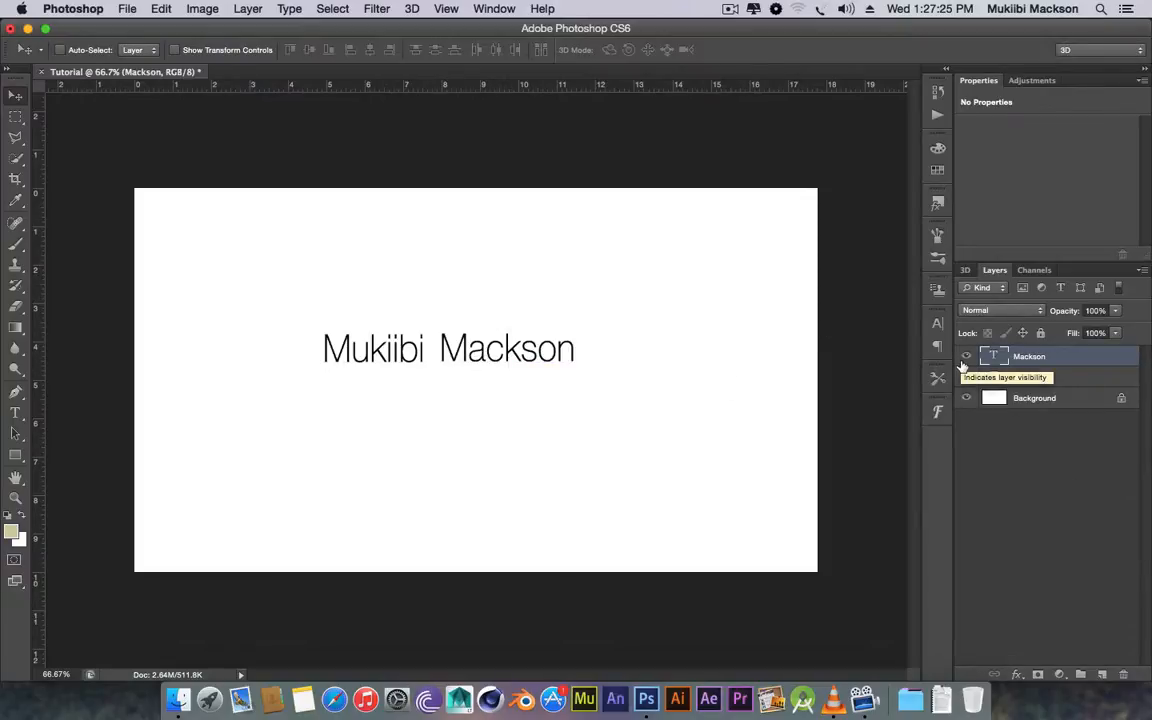
left_click(965, 357)
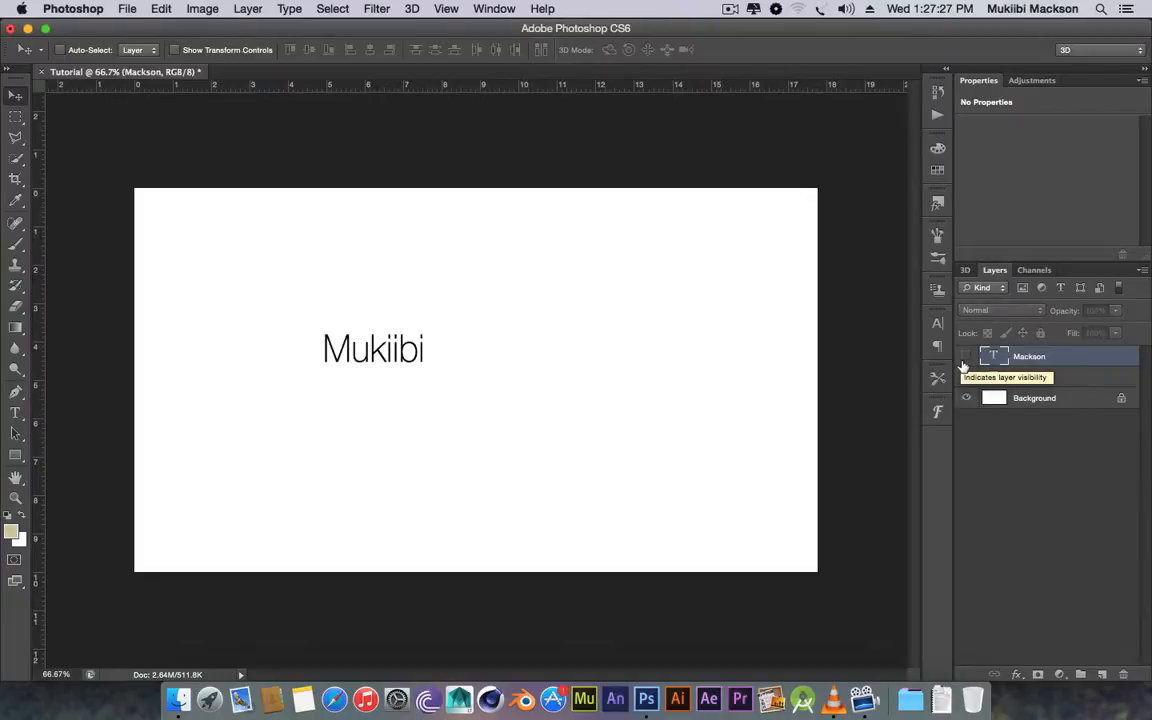
left_click(965, 358)
left_click(966, 358, "alt")
left_click(967, 359, "alt")
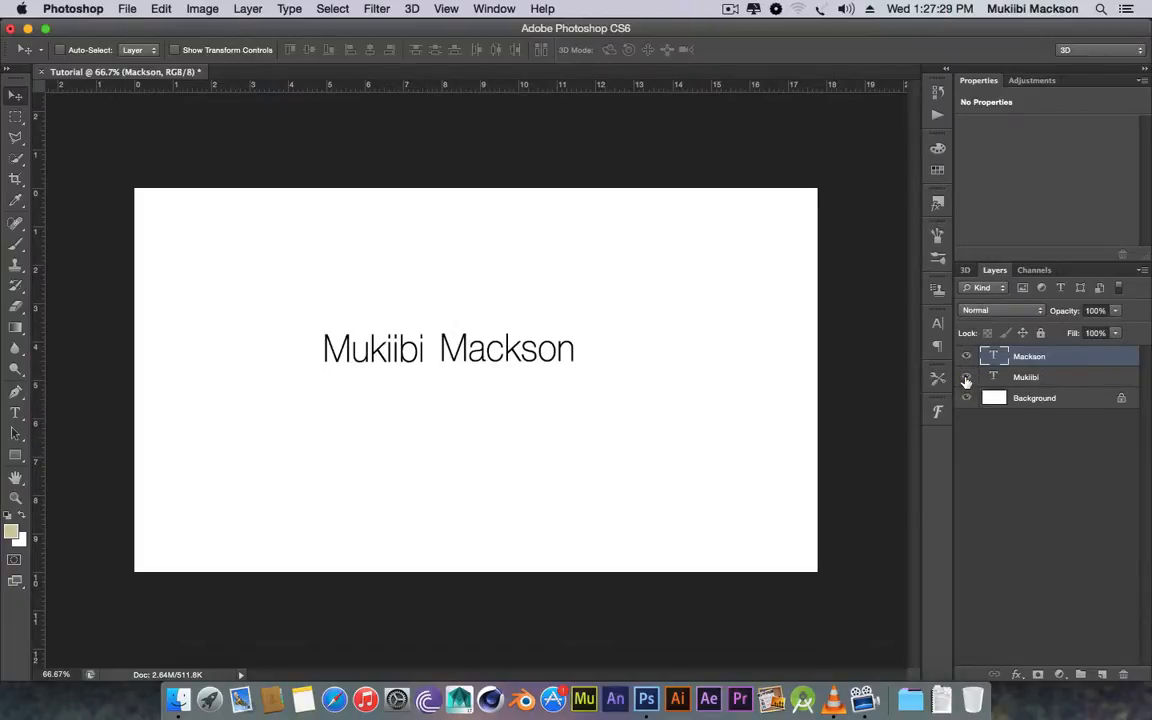
left_click(967, 359)
left_click(966, 357)
left_click(966, 377)
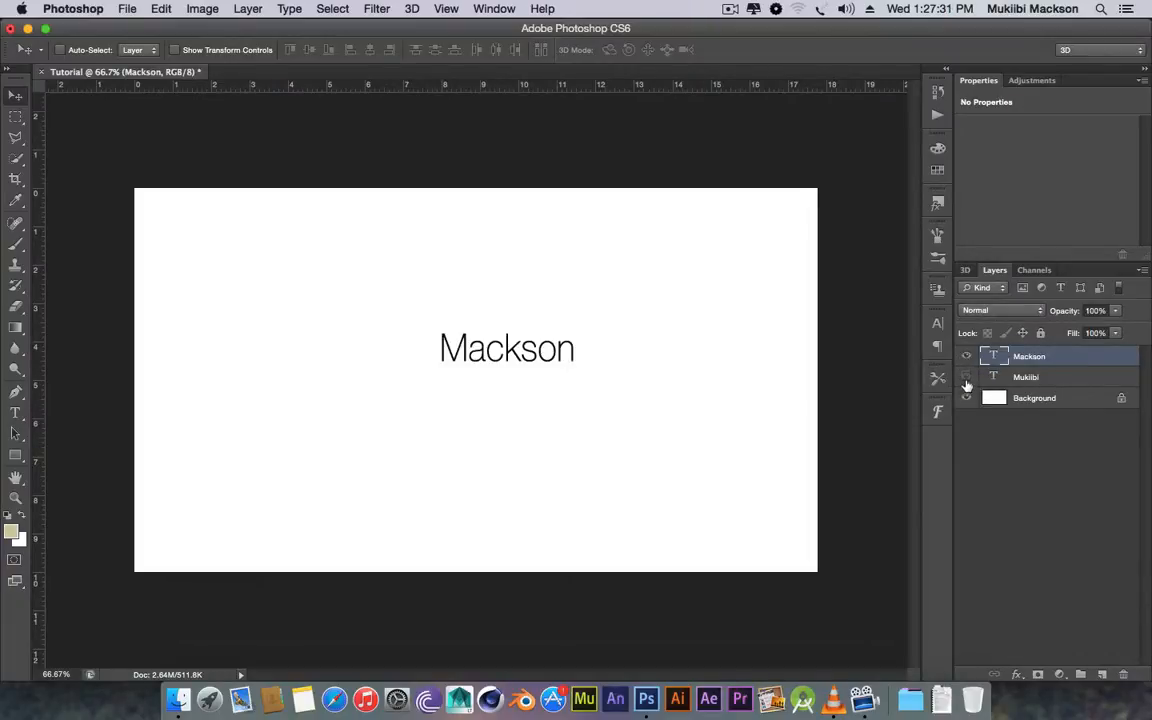
left_click(966, 379)
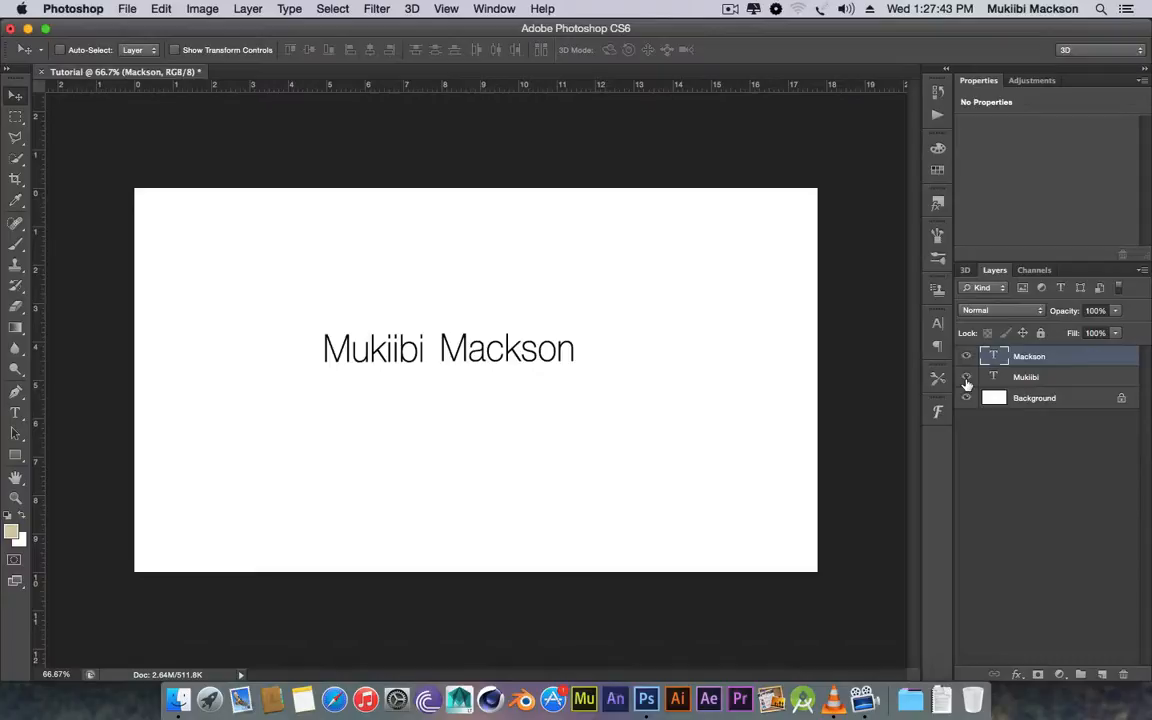
Lower the first-name layer's opacity to 54% using the Layers panel slider.
left_click(1055, 378)
left_click(1039, 360)
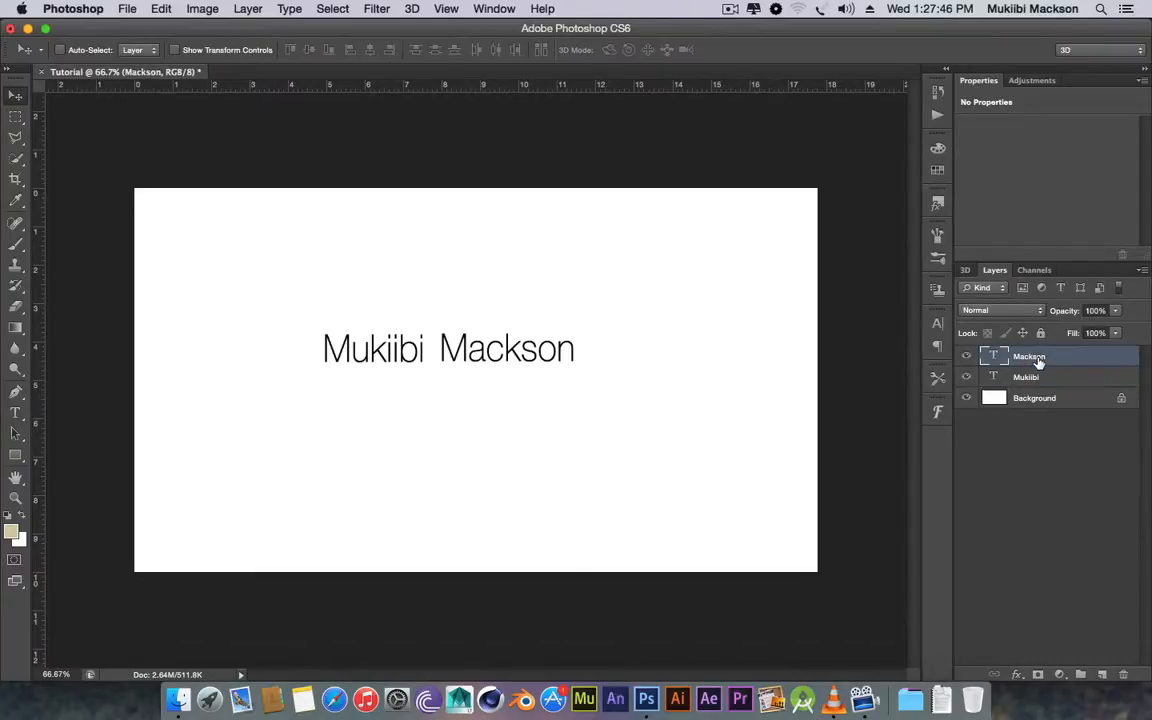
left_click(1117, 333)
left_click_drag(1120, 334, 1080, 330)
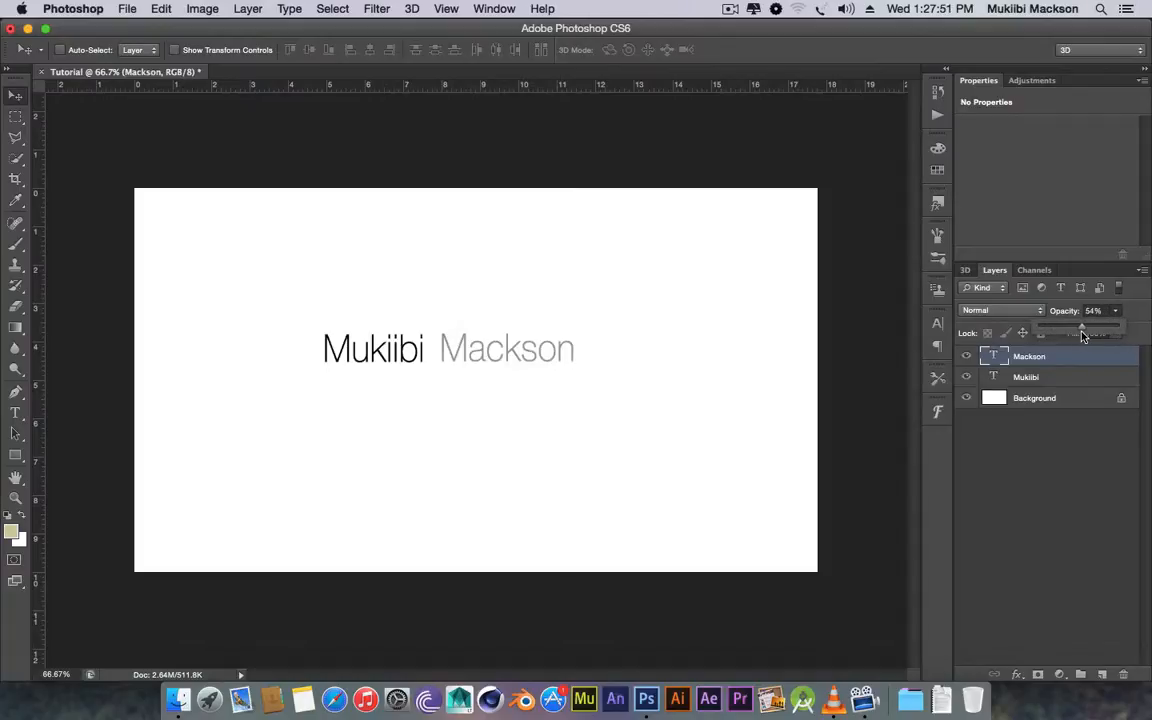
left_click(1054, 386)
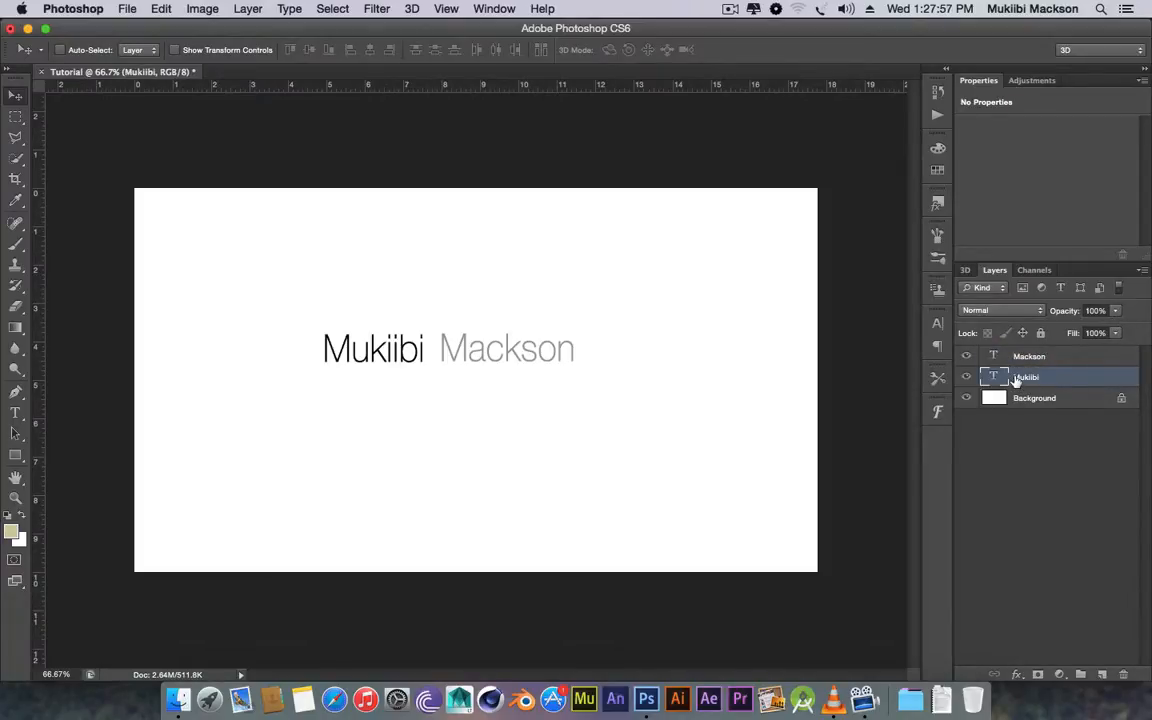
right_click(1017, 380)
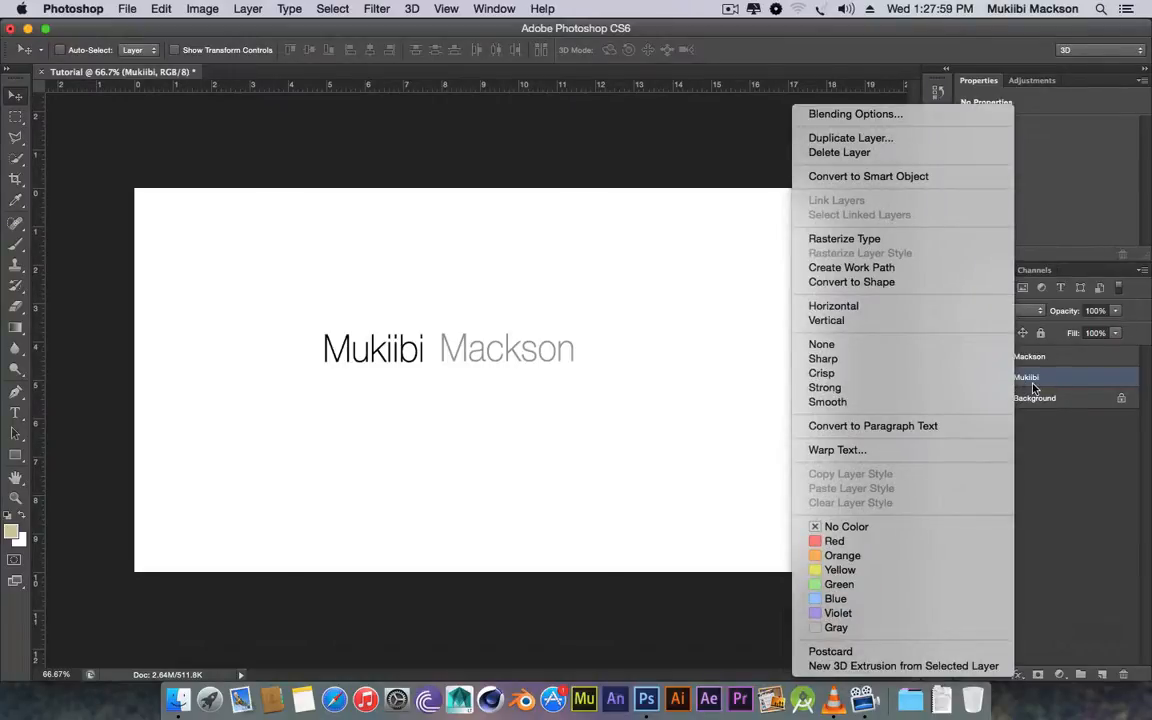
left_click(1036, 381)
left_click(1058, 399)
left_click(1040, 377)
left_click(1040, 360)
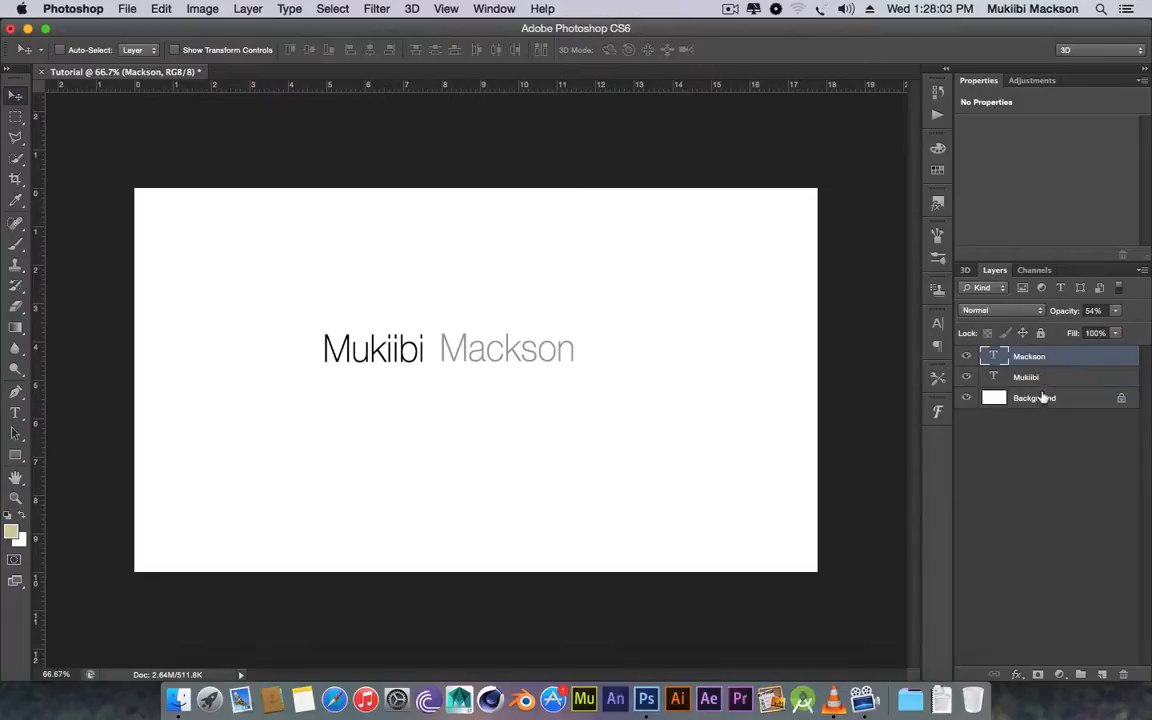
left_click(1048, 398)
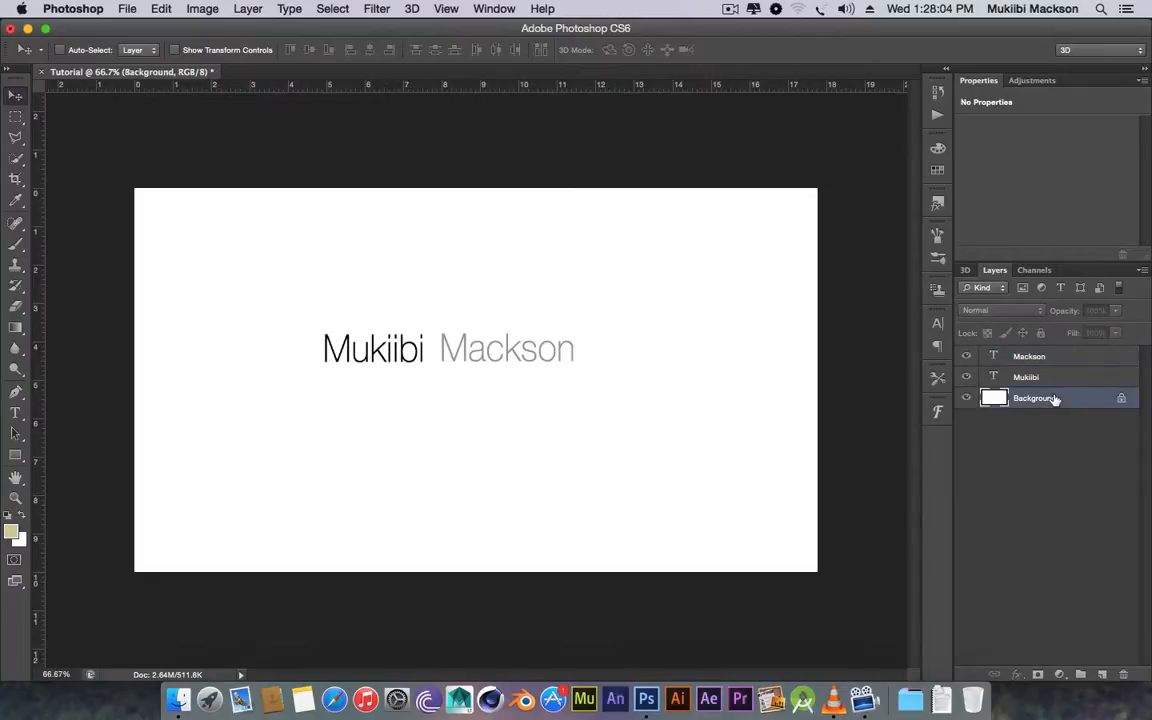
Convert the locked Background into an ordinary layer named BG.
double_click(1121, 401)
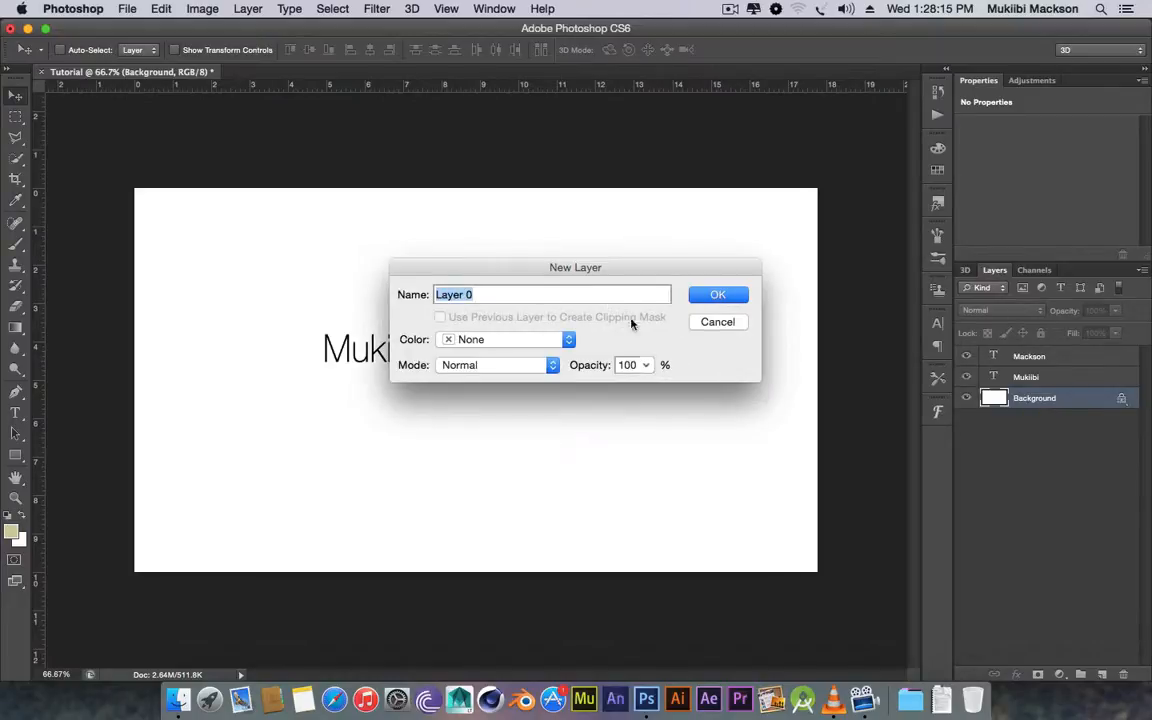
type("Bac")
key("BackSpace")
key("BackSpace")
type("G")
left_click(718, 294)
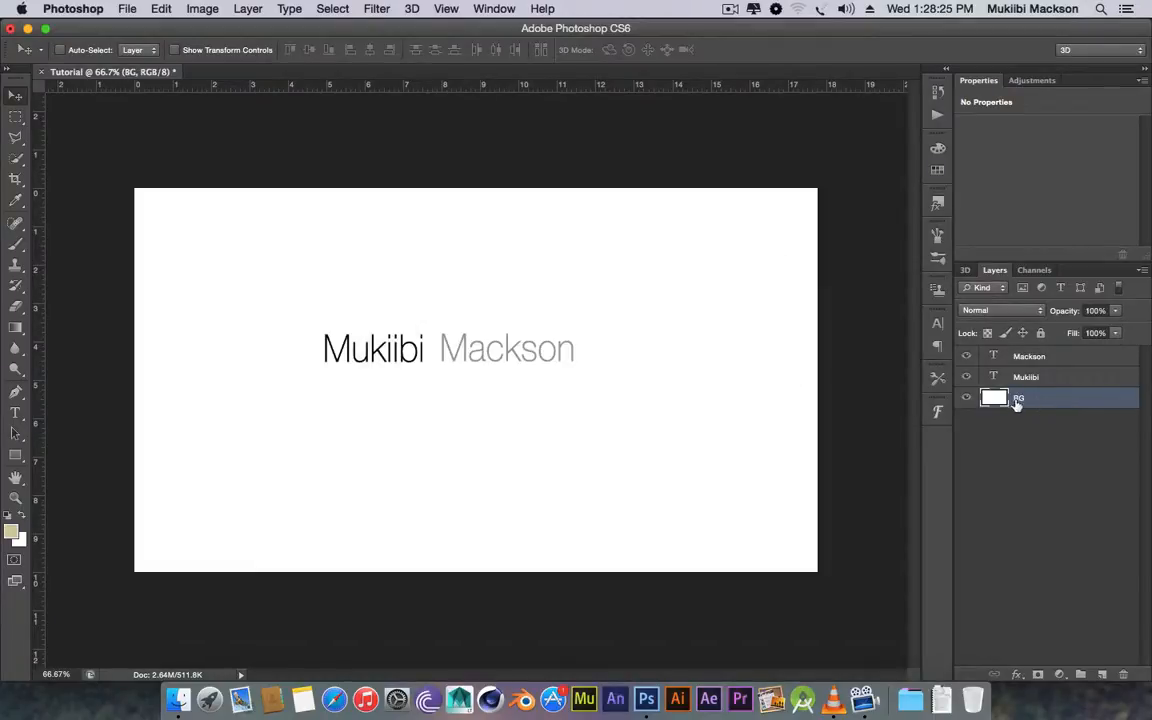
left_click(1038, 379)
left_click(1037, 397)
left_click(1042, 380)
left_click(1040, 398)
left_click(1033, 378)
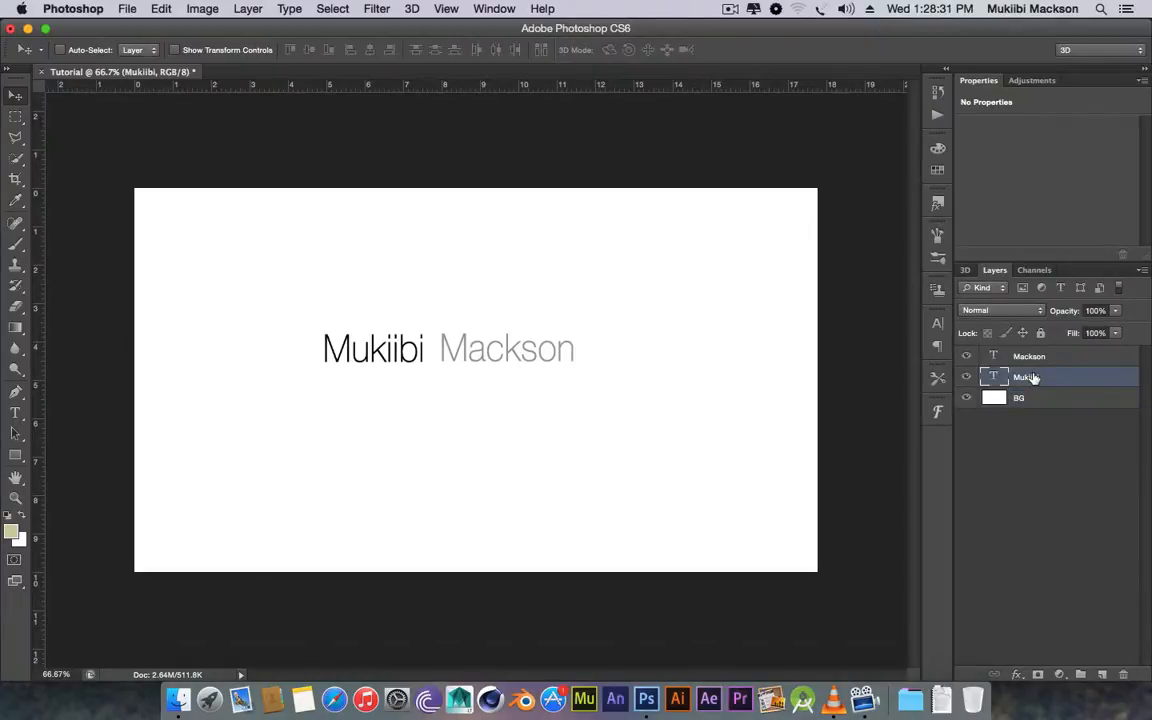
left_click(1037, 397)
left_click(1040, 382)
left_click(1038, 398)
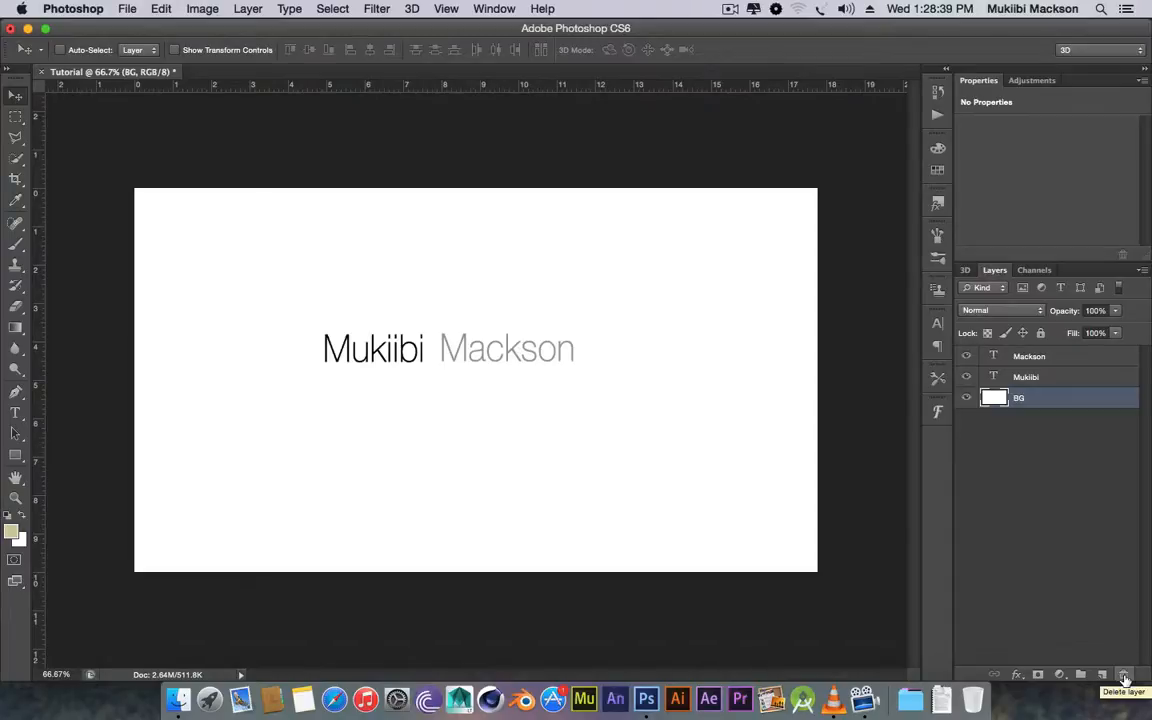
left_click(1124, 678)
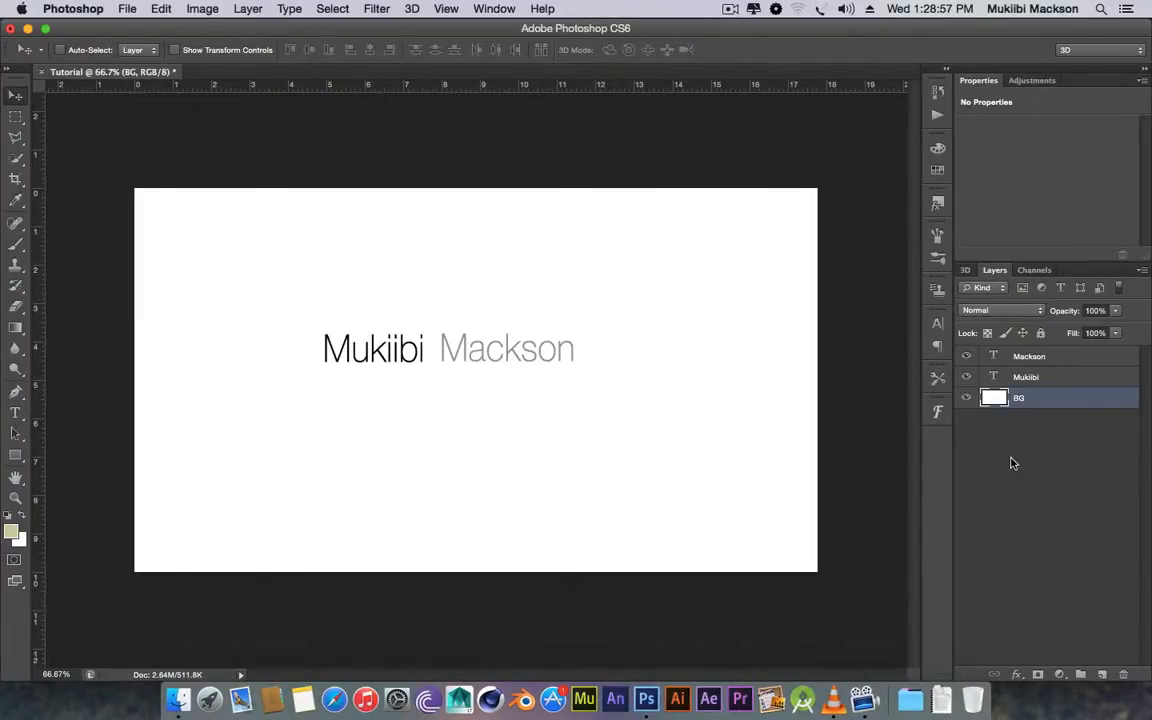
left_click(1032, 377)
left_click(1038, 358)
left_click(1036, 377)
left_click(1030, 357)
left_click(1032, 378)
left_click(1033, 399)
left_click(1031, 378)
left_click(1030, 357)
left_click(1035, 379)
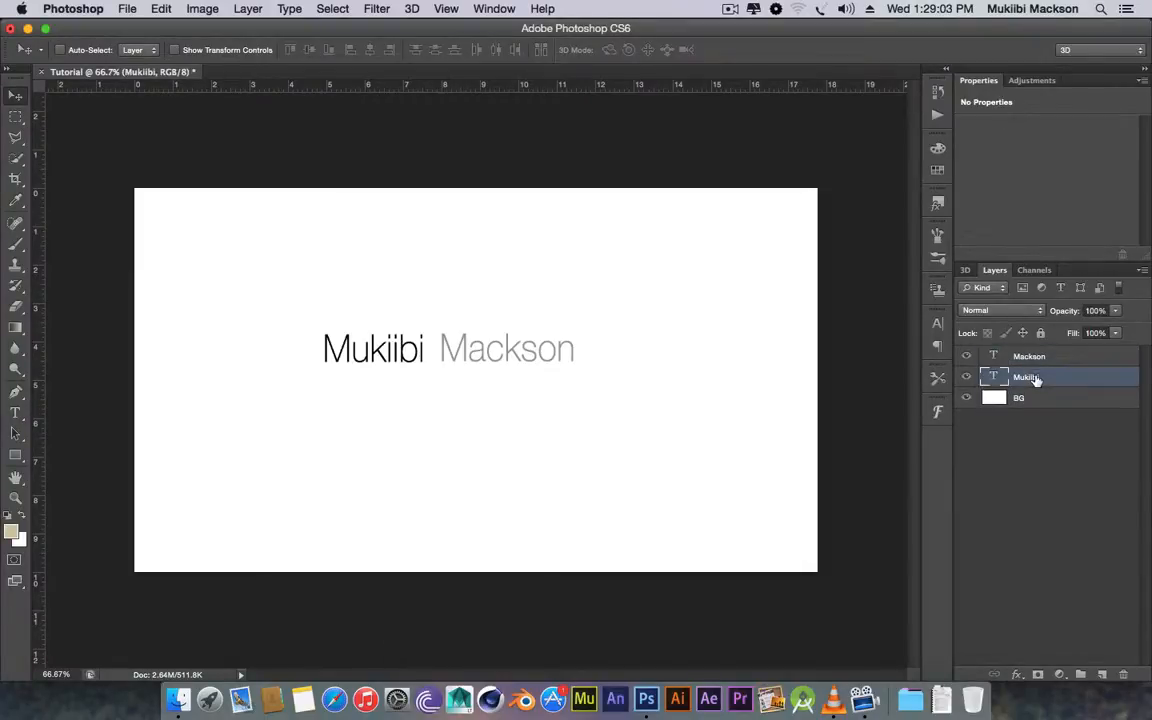